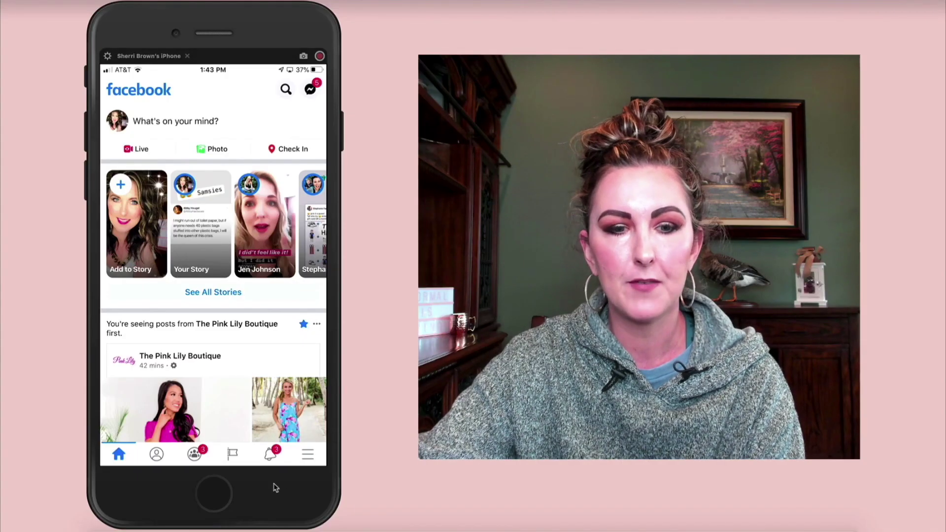
Look through the Facebook app's main menu, expanding the See More, Help & Support and Settings & Privacy sections.
click(308, 454)
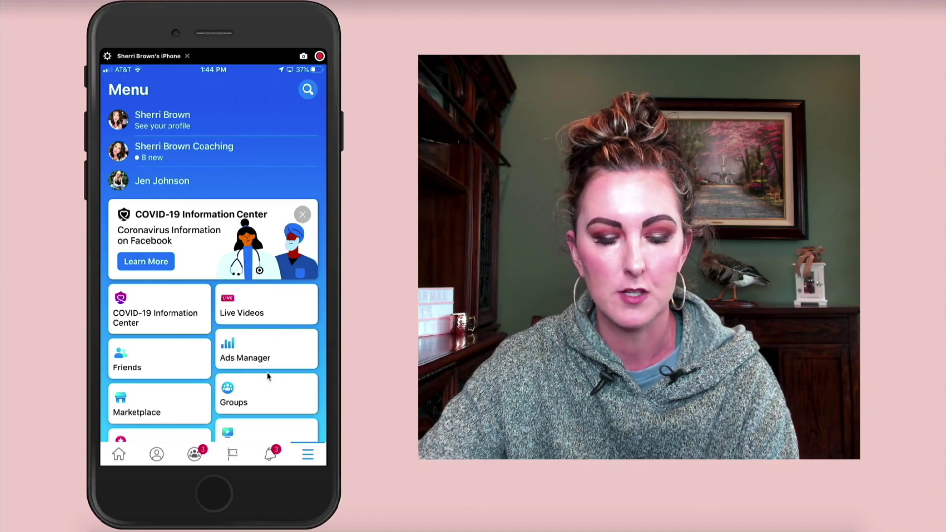
scroll(268, 377, down, 5)
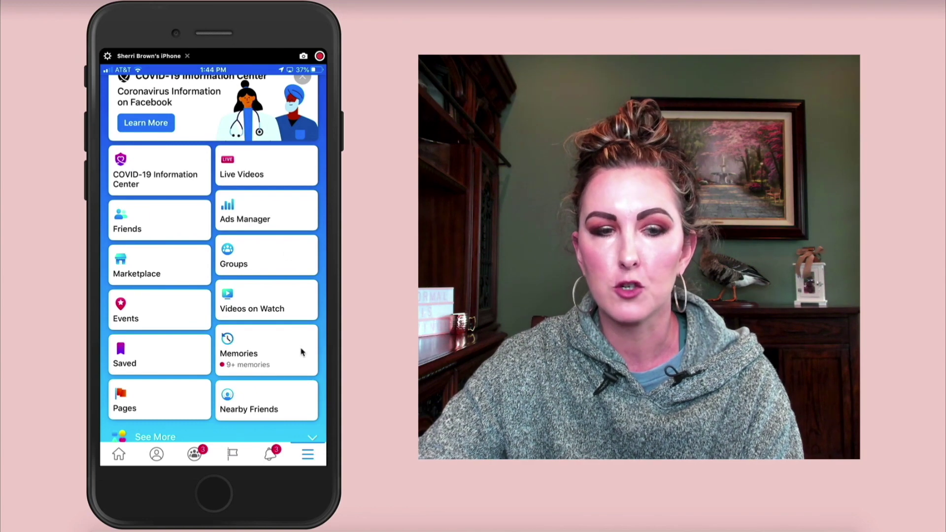
scroll(259, 369, down, 3)
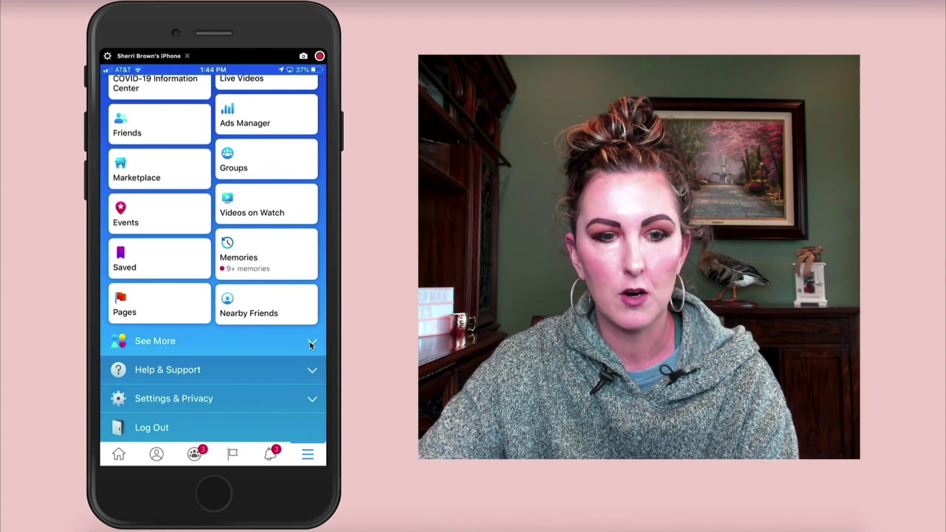
click(312, 343)
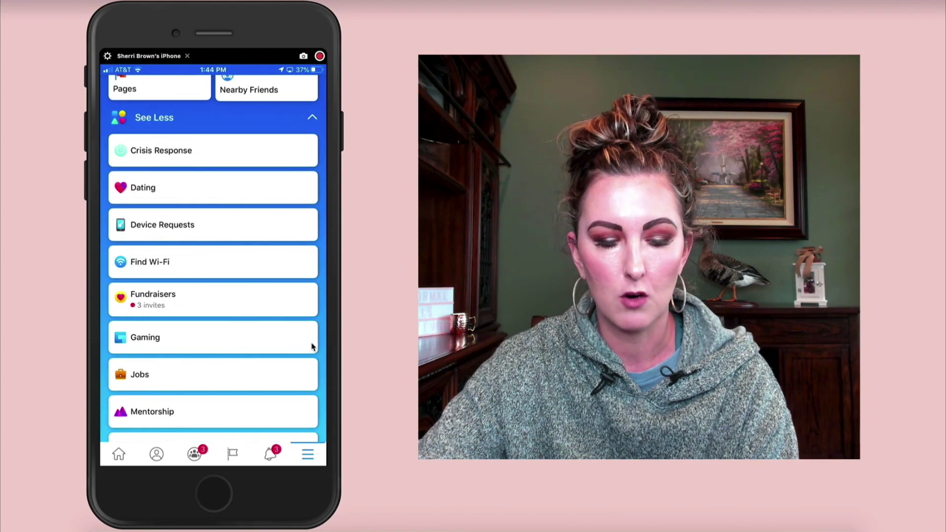
scroll(312, 347, down, 10)
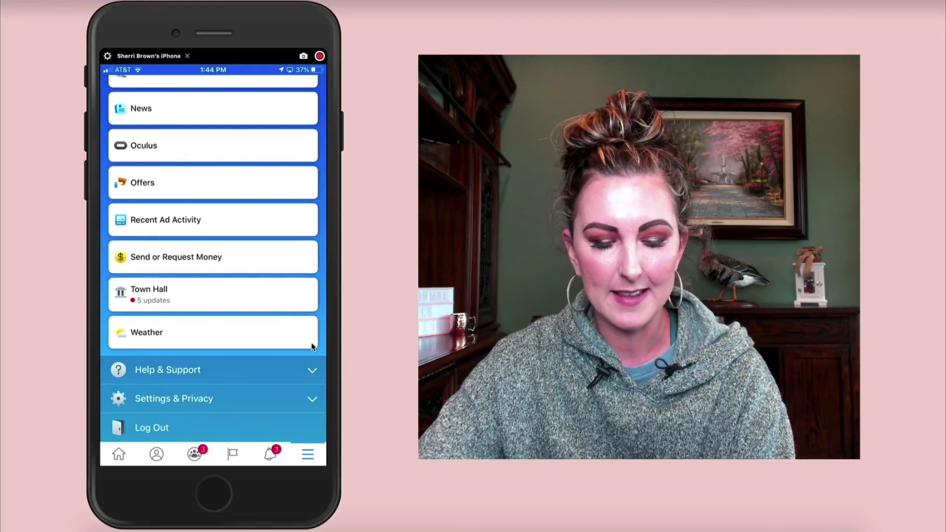
click(312, 369)
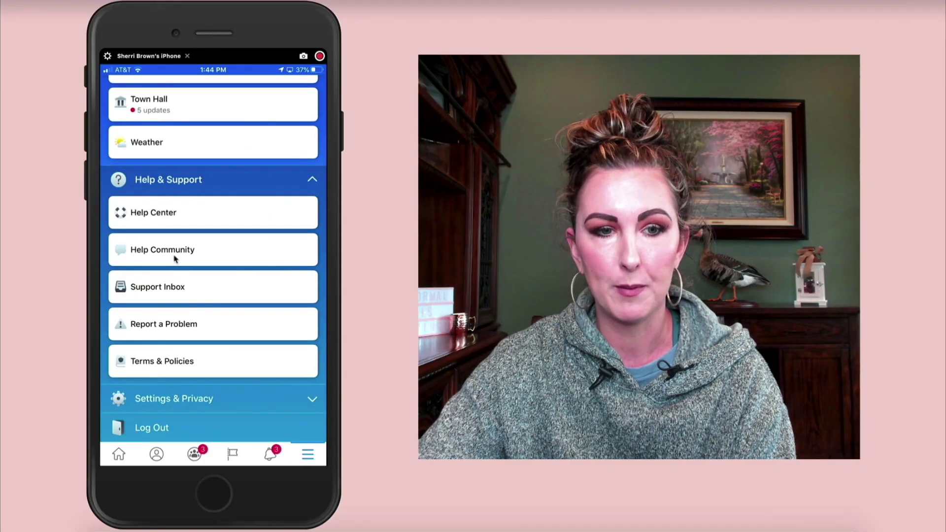
click(312, 402)
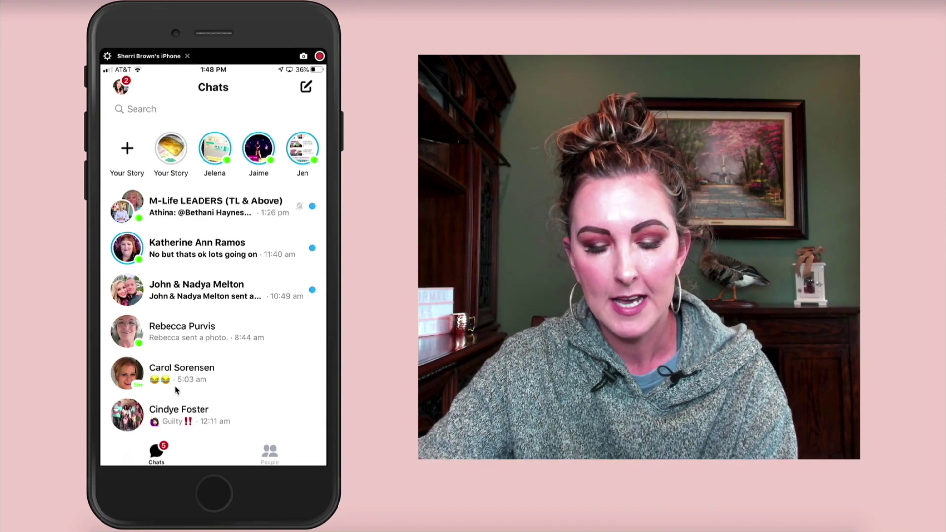
Switch to Messenger, view the stories and active contacts under People, and return to the chats.
click(272, 459)
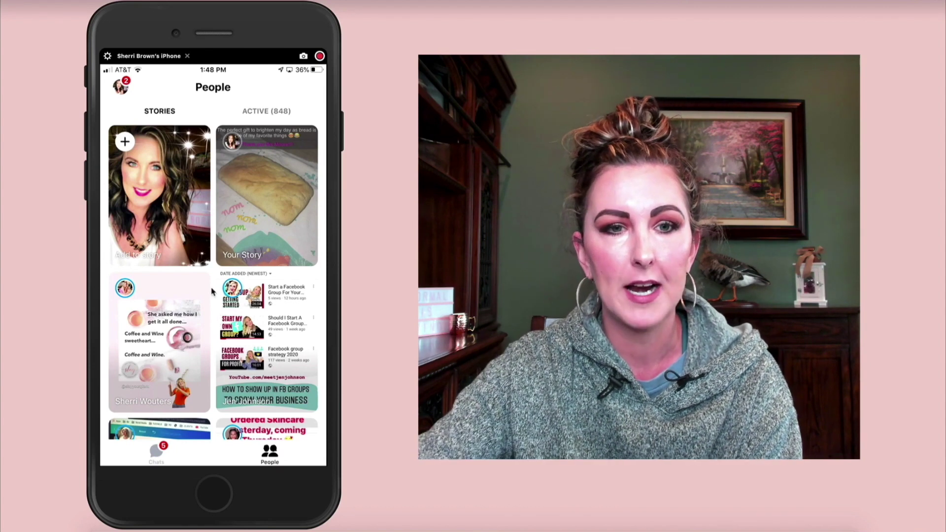
click(265, 113)
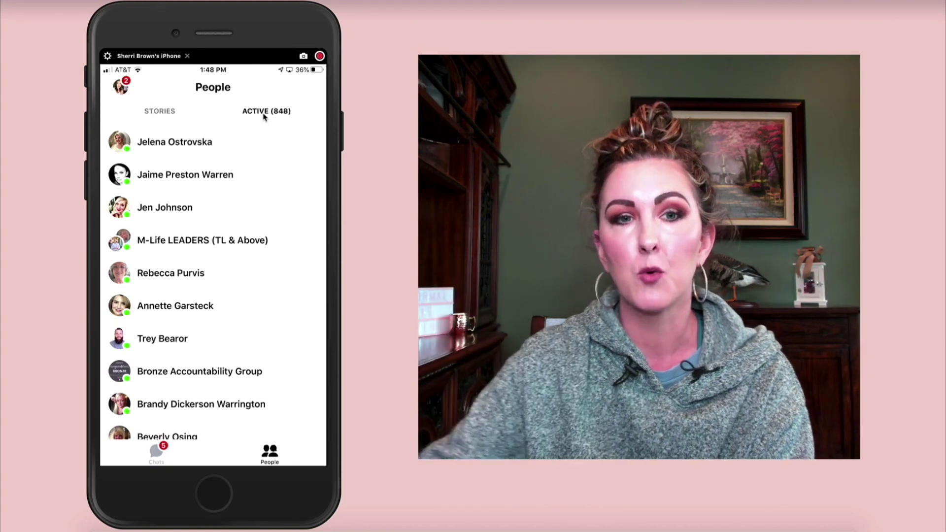
click(155, 454)
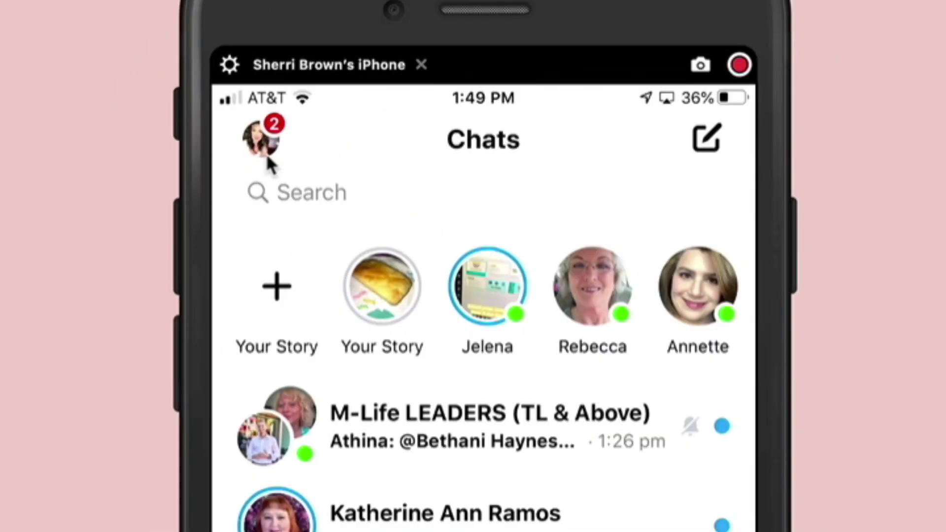
Open the Messenger profile settings, check the message requests, and review the remaining preferences and account options.
click(122, 90)
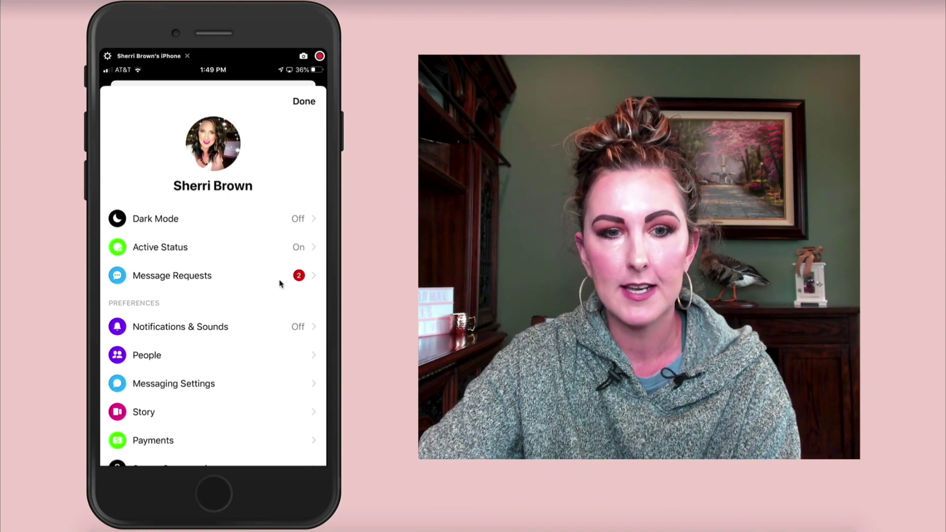
click(318, 284)
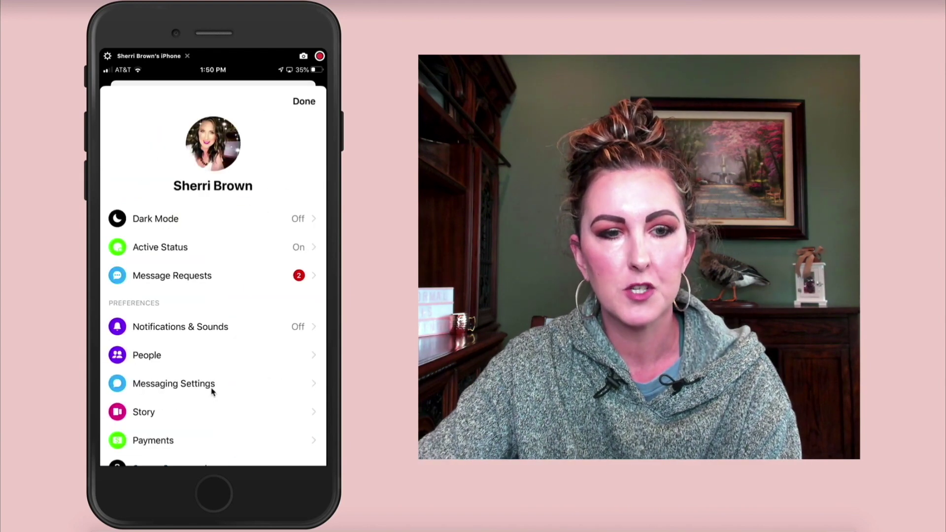
scroll(213, 392, down, 3)
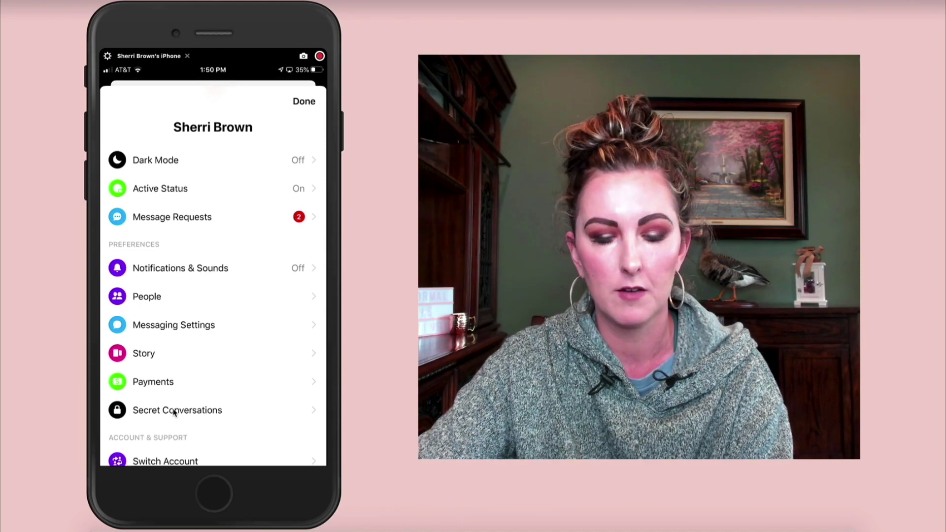
scroll(173, 413, down, 5)
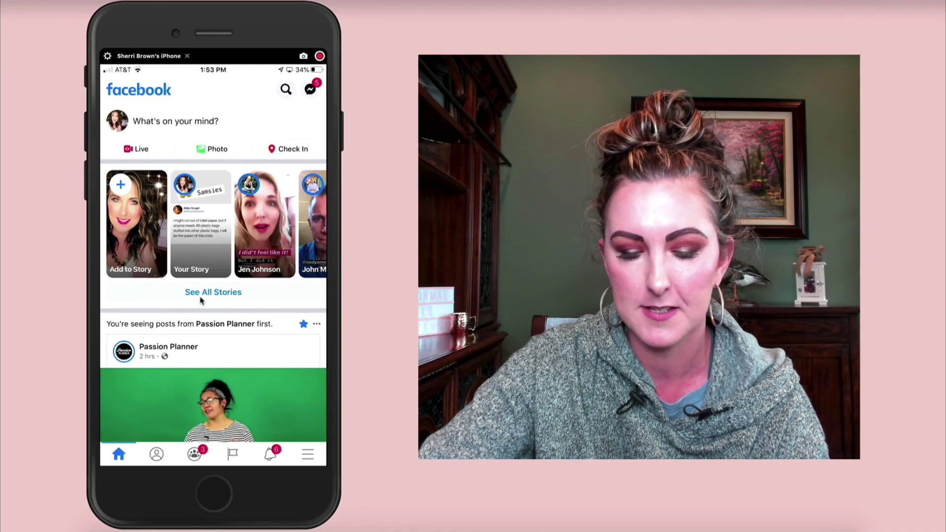
In the Facebook app, open the full collection of stories from the home feed and browse through it.
click(201, 298)
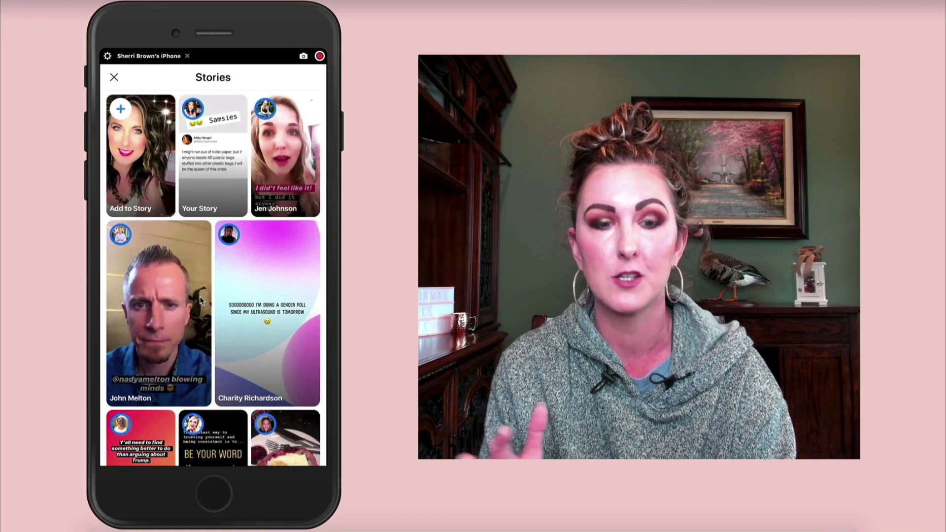
scroll(200, 299, down, 15)
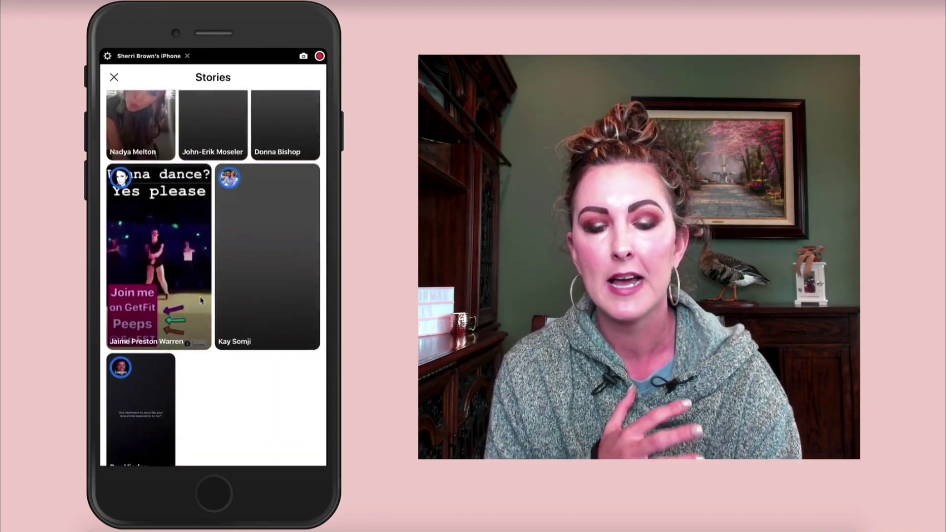
scroll(201, 299, down, 5)
scroll(201, 300, down, 3)
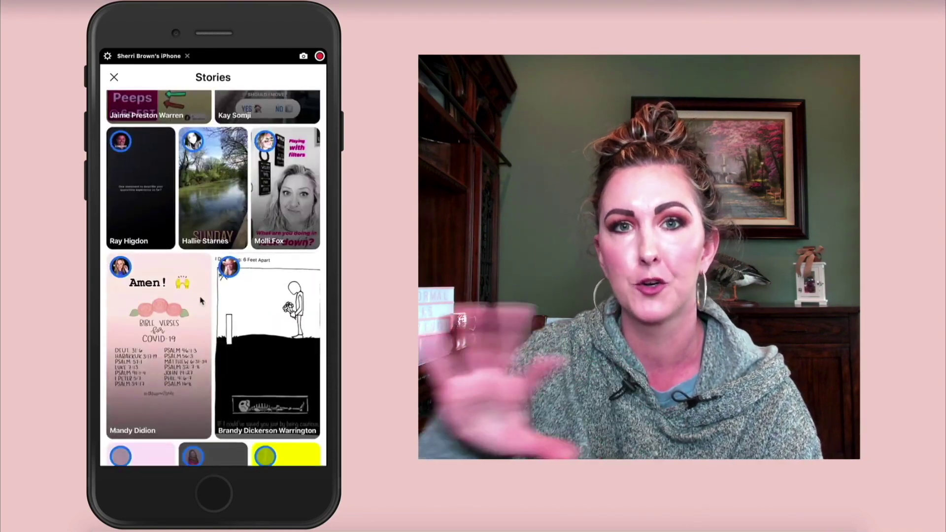
scroll(200, 299, down, 6)
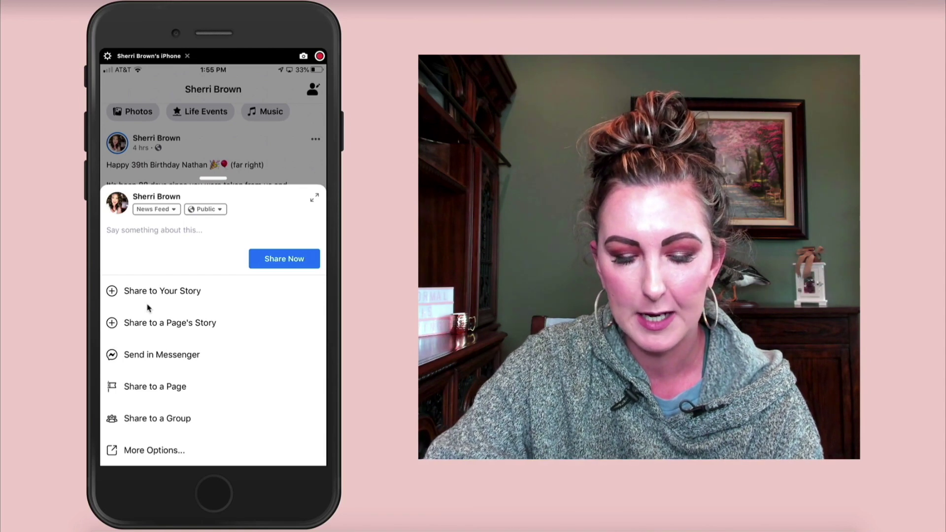
Share the birthday post to the coaching page's story with the text "Happy birthday! Miss you & love you big!".
click(112, 325)
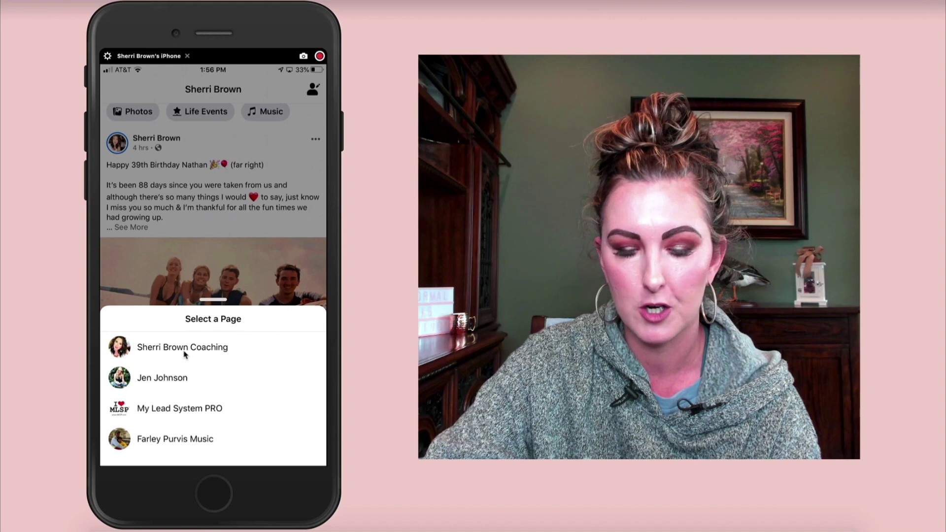
click(185, 353)
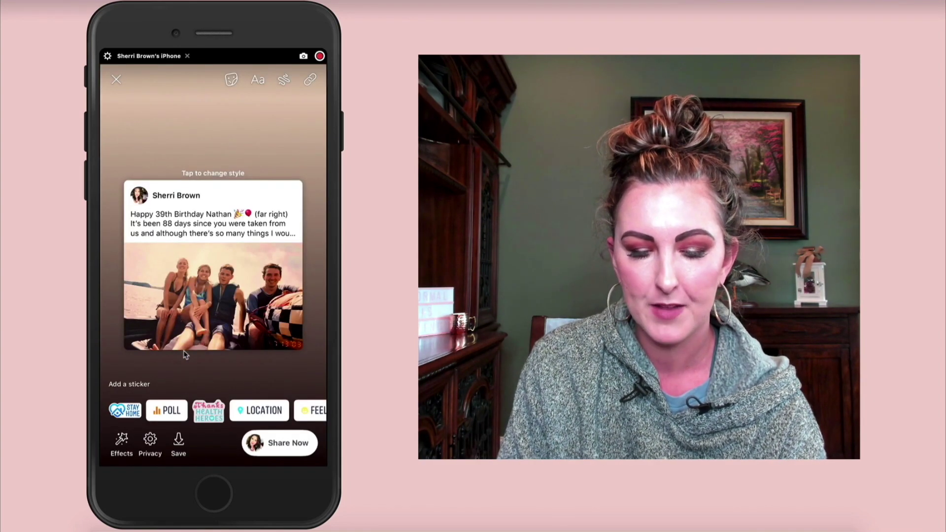
click(185, 353)
text(Happy bir)
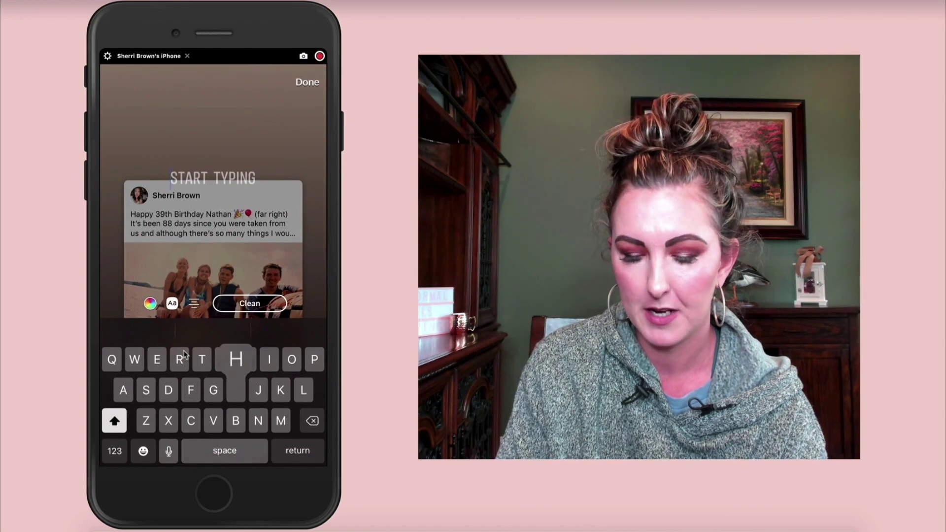
text(thday! miss you )
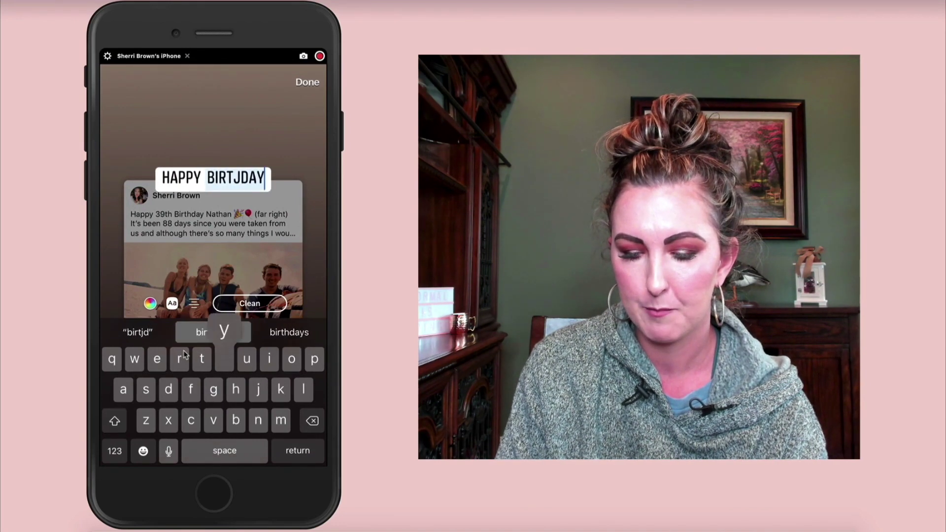
text(& love you b)
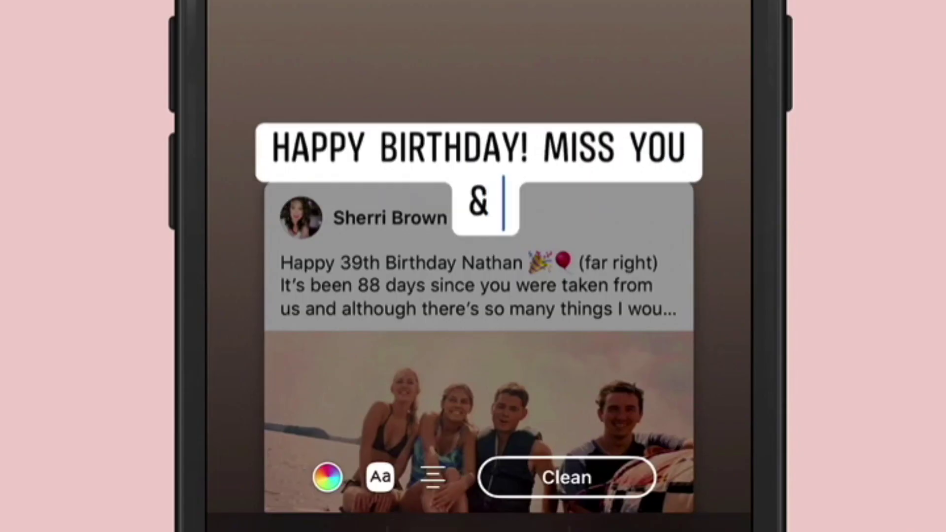
text(ig!)
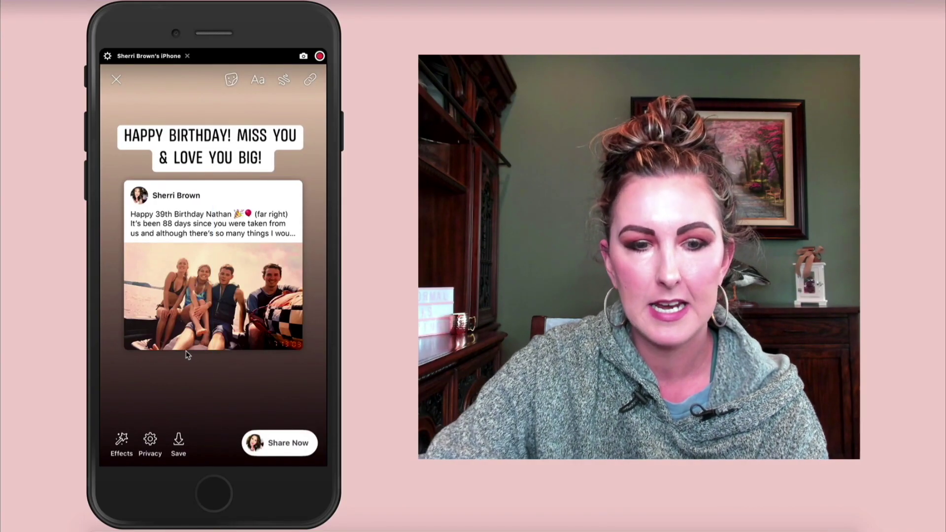
click(316, 443)
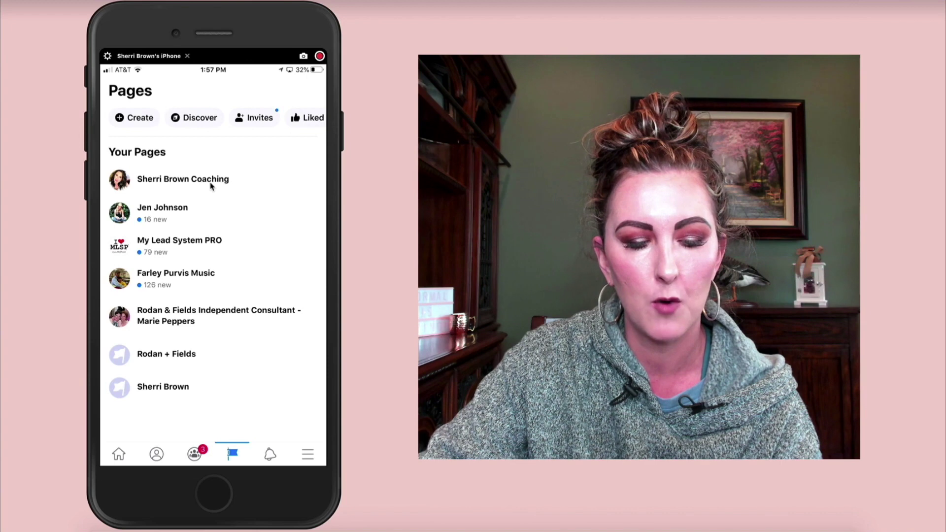
From the newest conversation in the coaching page's inbox, create an appointment for March 30, 2020 at 2:15 PM.
click(211, 185)
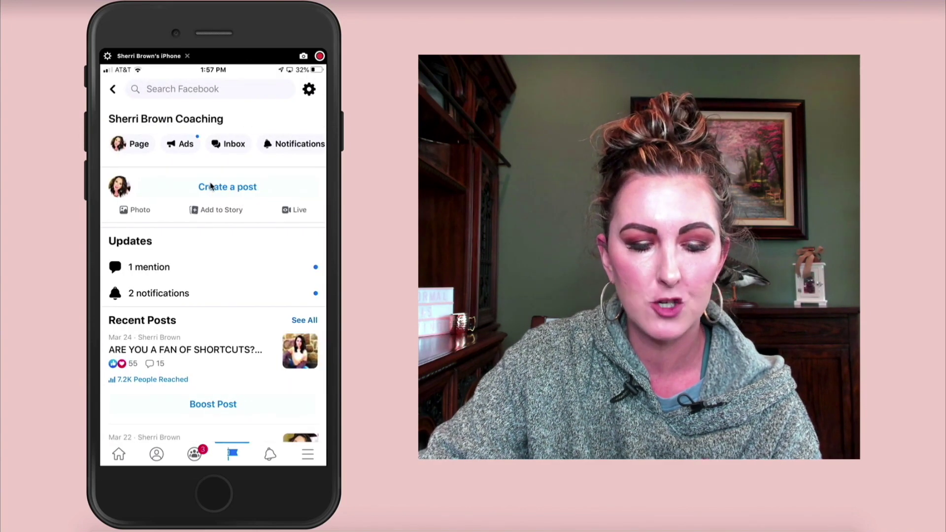
click(231, 148)
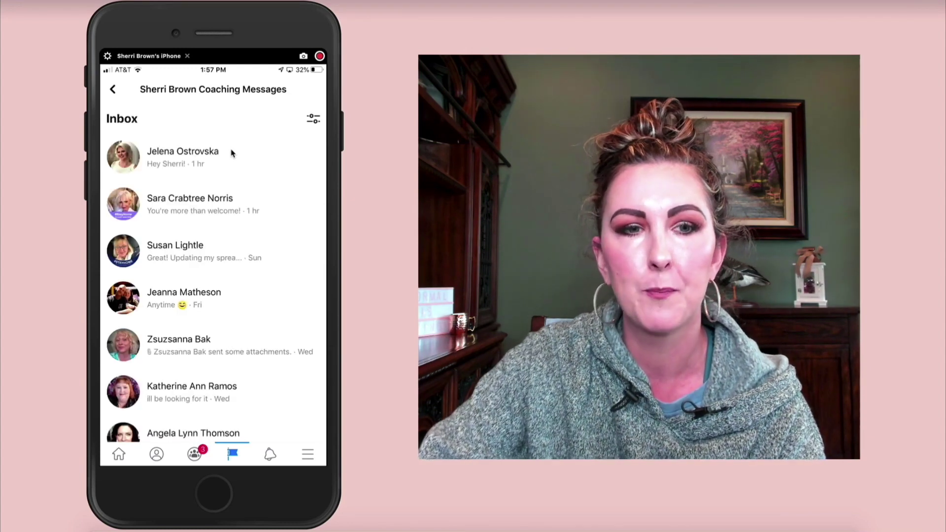
click(182, 159)
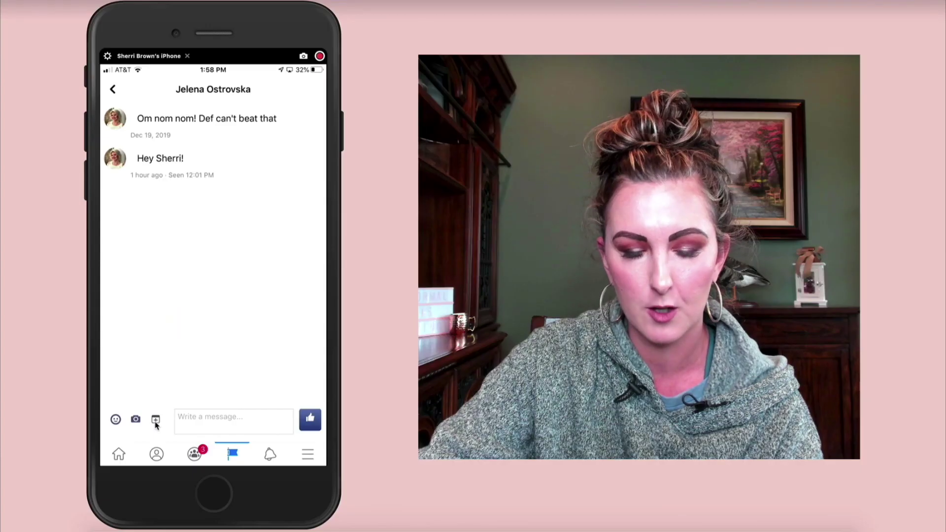
click(155, 422)
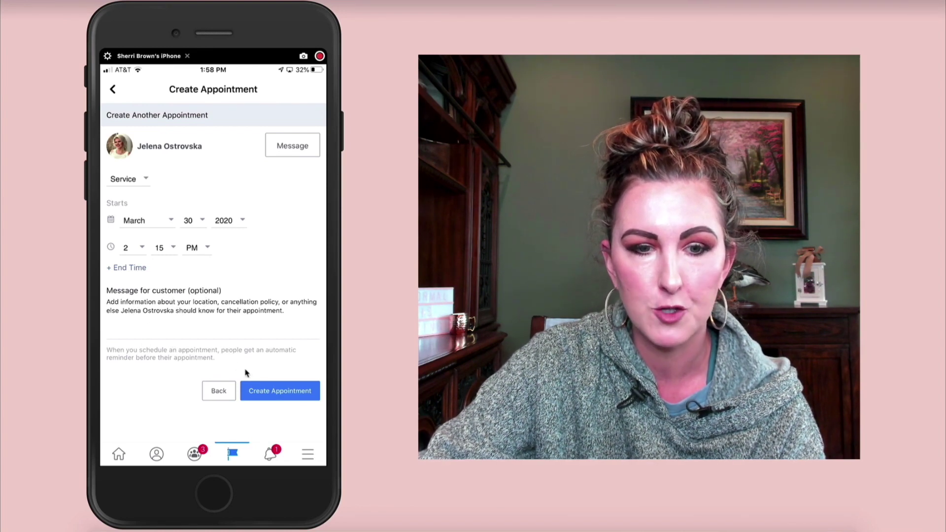
click(269, 392)
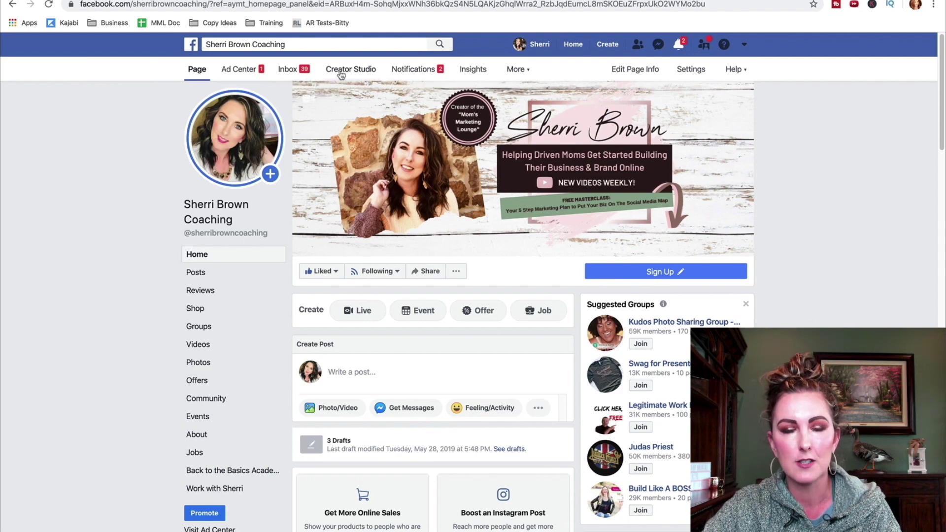
Open Creator Studio from the coaching page in the browser, dismiss the app promotion, and review the Home overview of posts and insights.
click(341, 75)
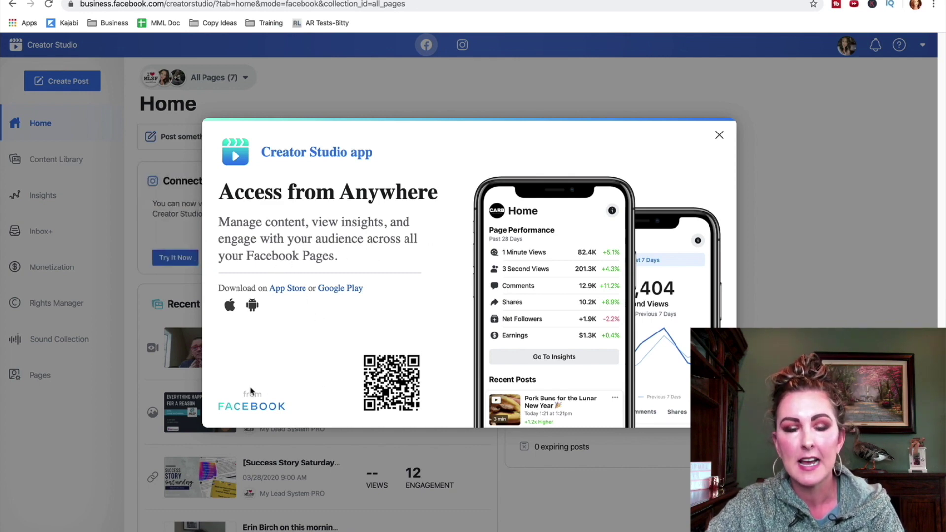
click(719, 136)
scroll(715, 296, down, 2)
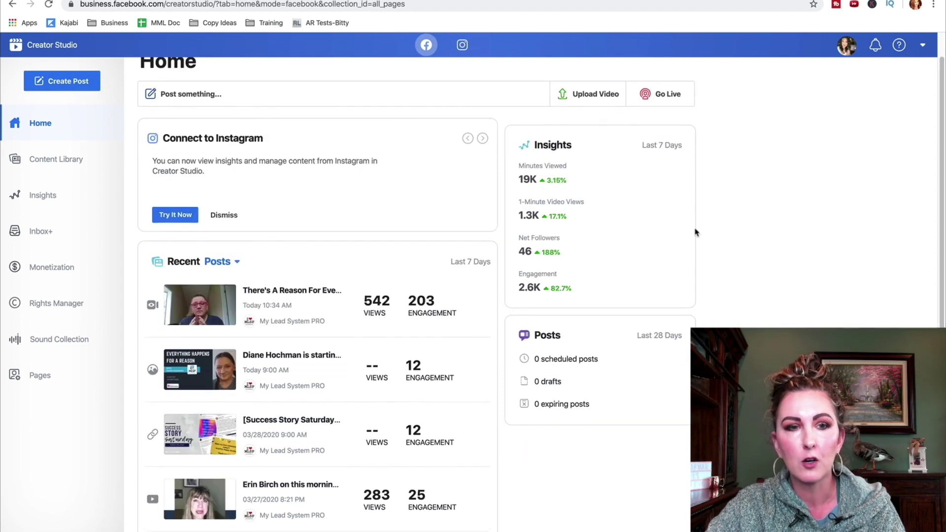
scroll(641, 227, up, 1)
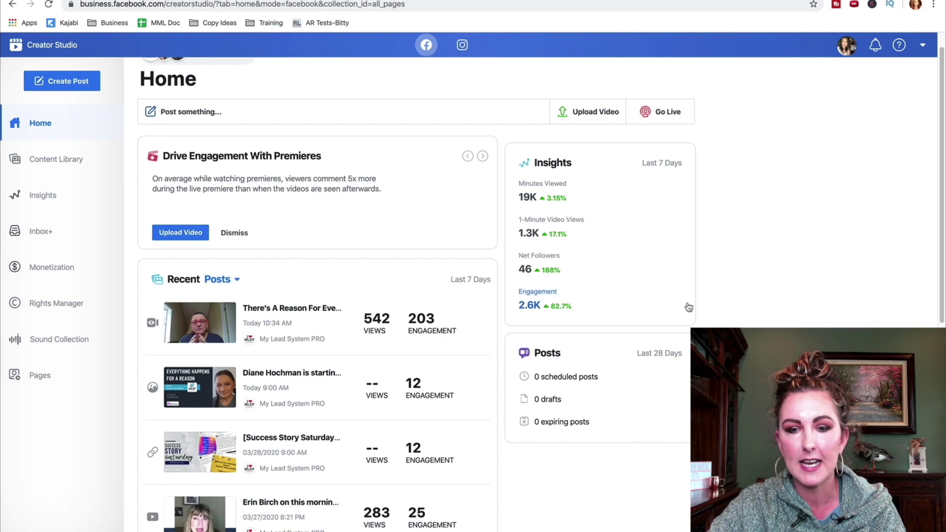
scroll(686, 306, up, 1)
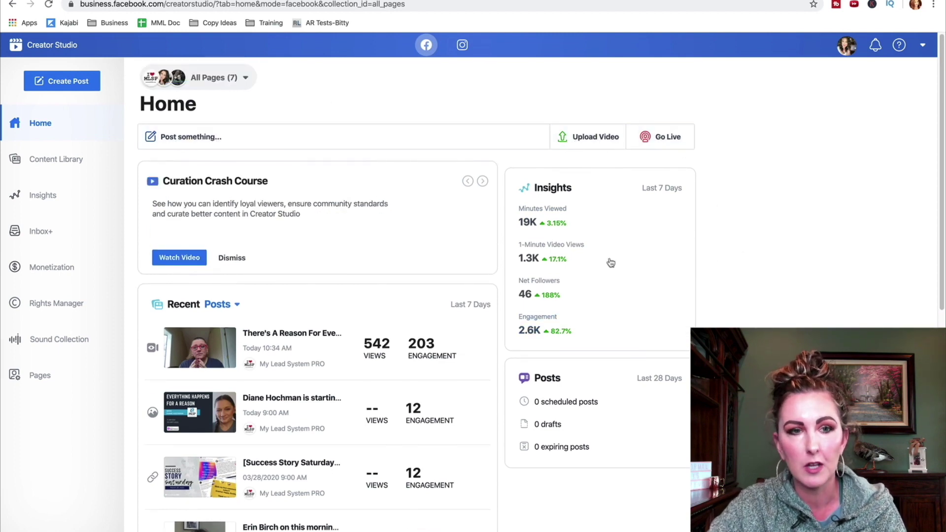
scroll(417, 296, down, 2)
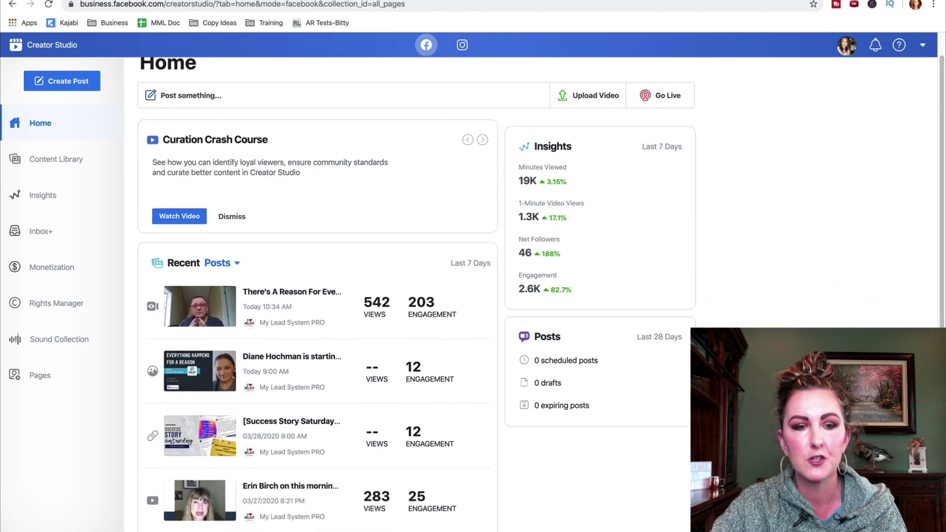
Open the Performance insights for all pages and examine the date range presets and the view-by options for posted, crossposted and shared videos.
click(41, 203)
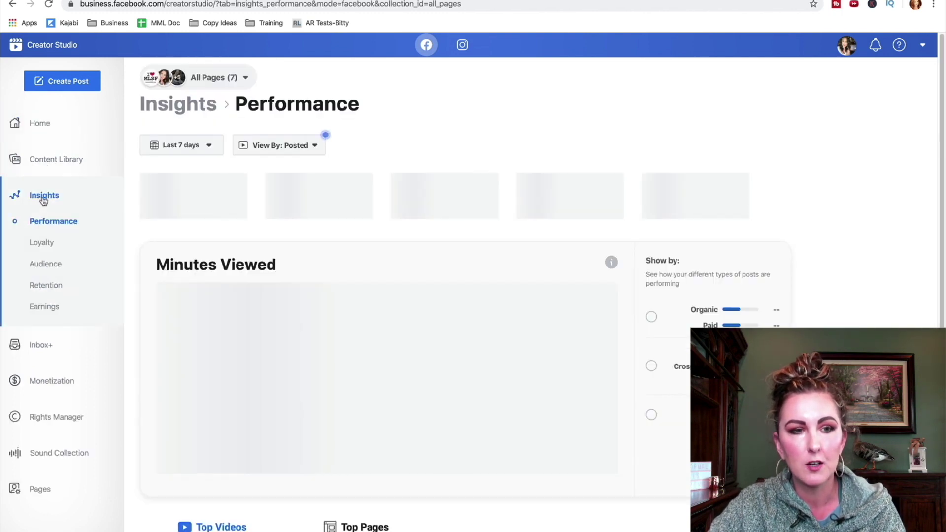
click(216, 152)
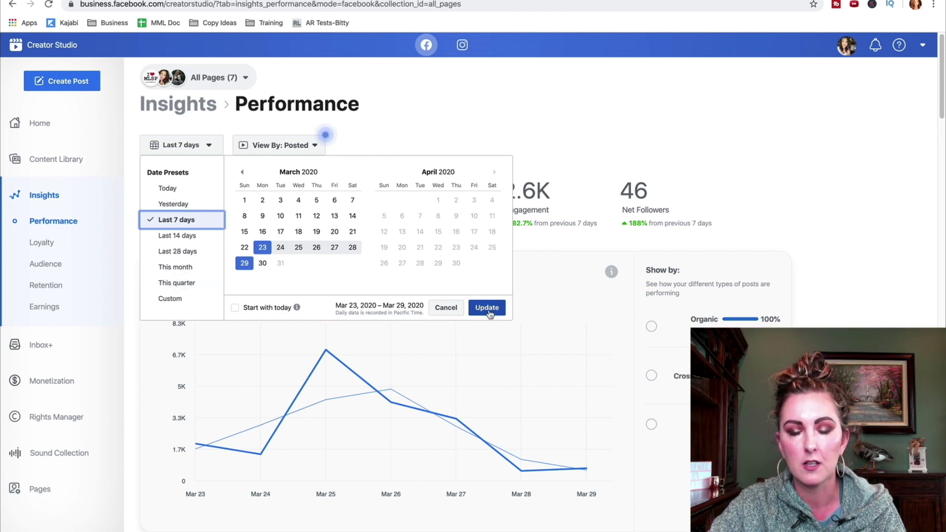
click(483, 100)
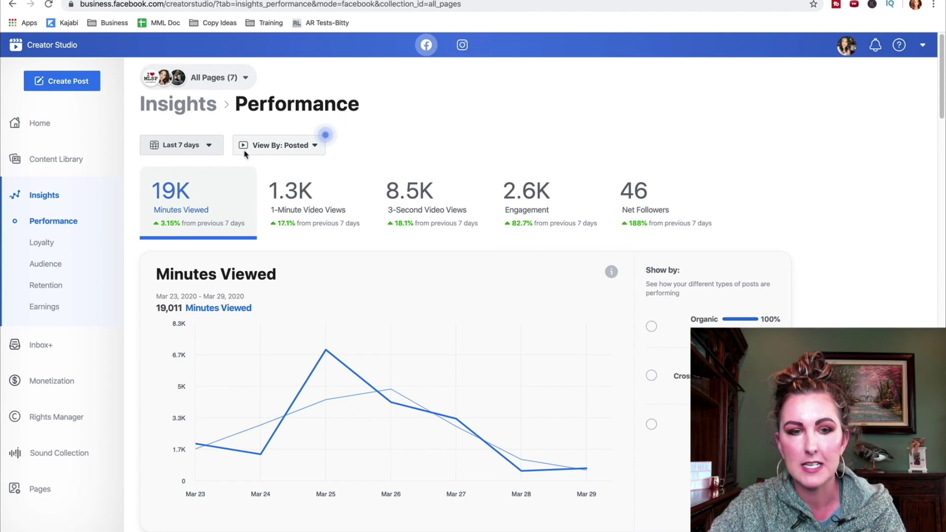
click(315, 149)
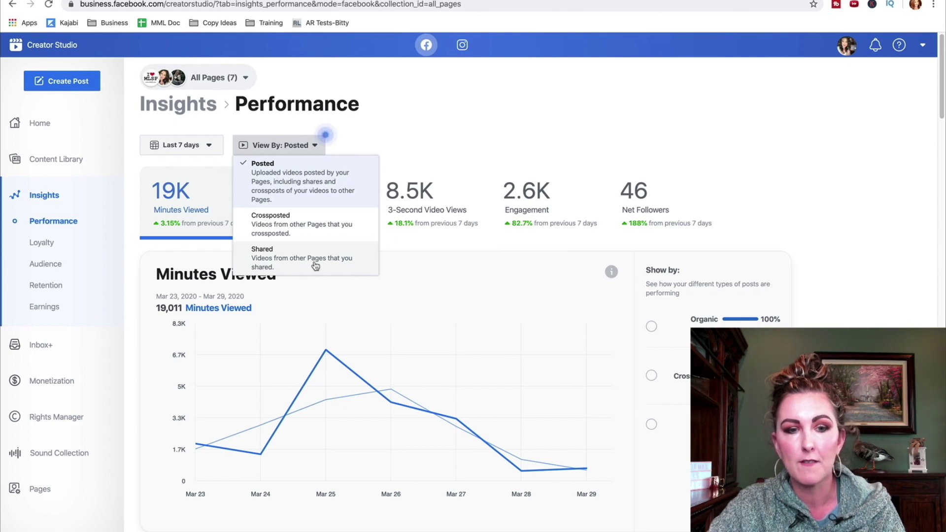
click(380, 133)
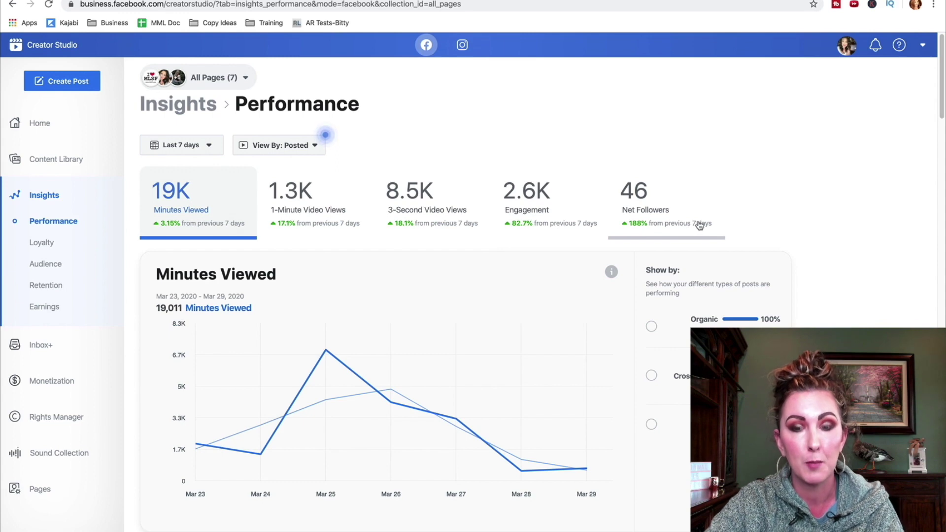
Review the minutes-viewed chart, the breakdown by post type and the top videos list for all pages.
scroll(739, 247, down, 2)
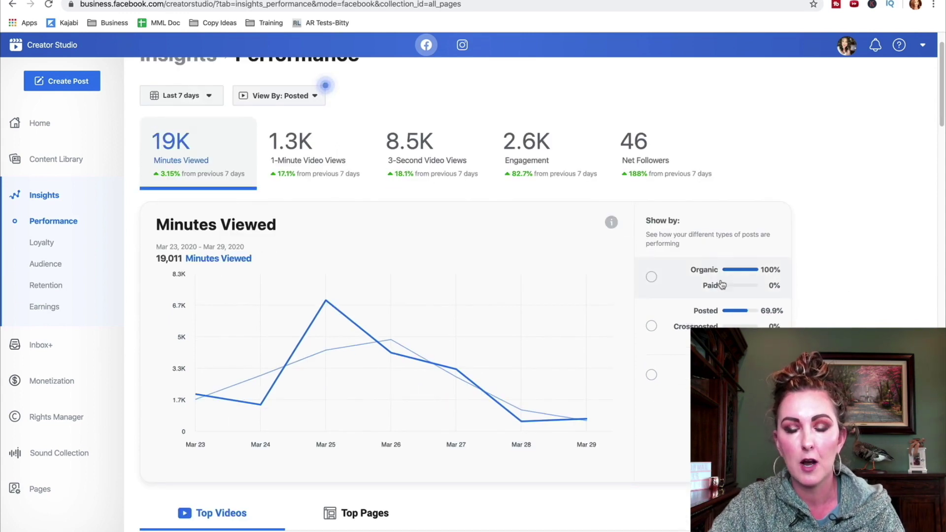
mouse_move(719, 375)
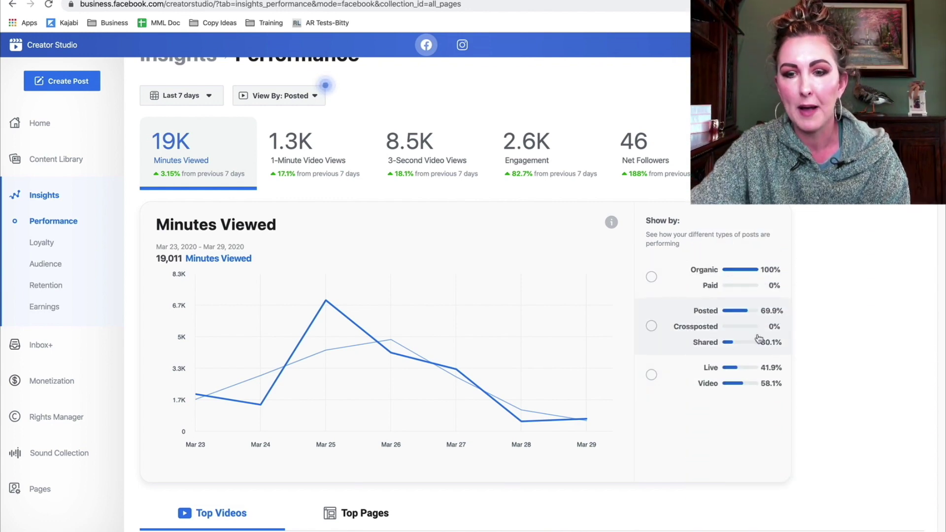
mouse_move(774, 378)
scroll(806, 418, down, 2)
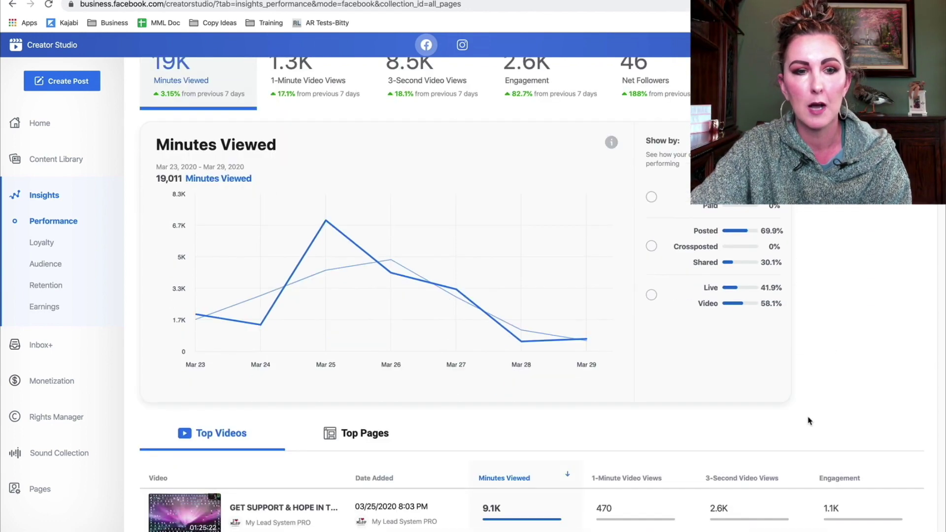
scroll(816, 420, down, 6)
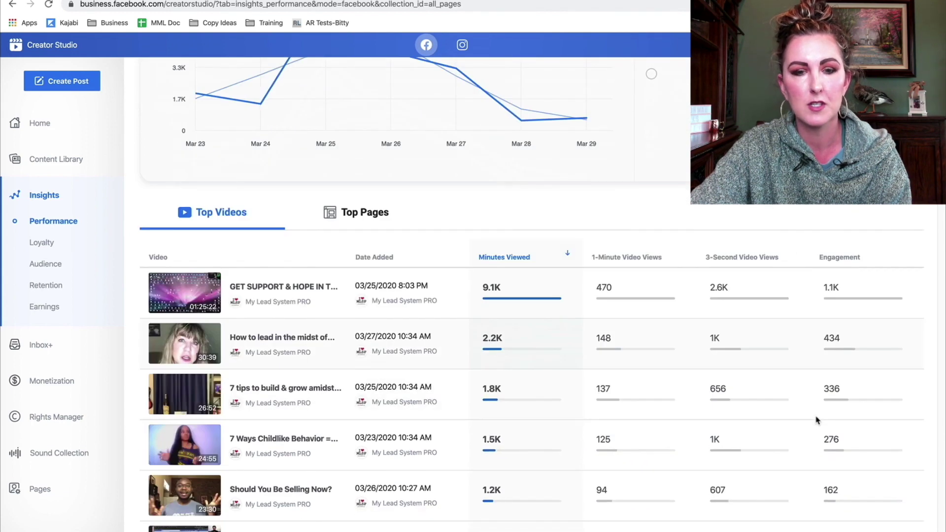
scroll(817, 420, up, 1)
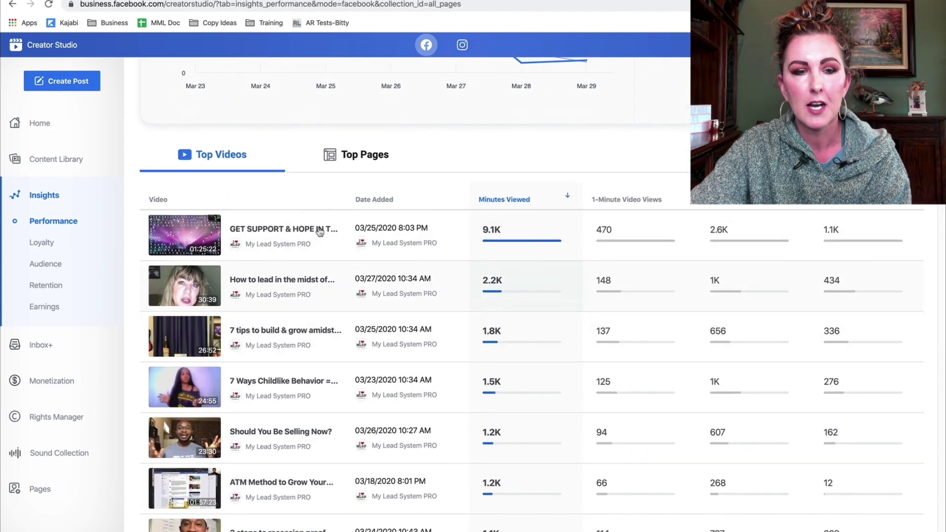
scroll(363, 401, up, 8)
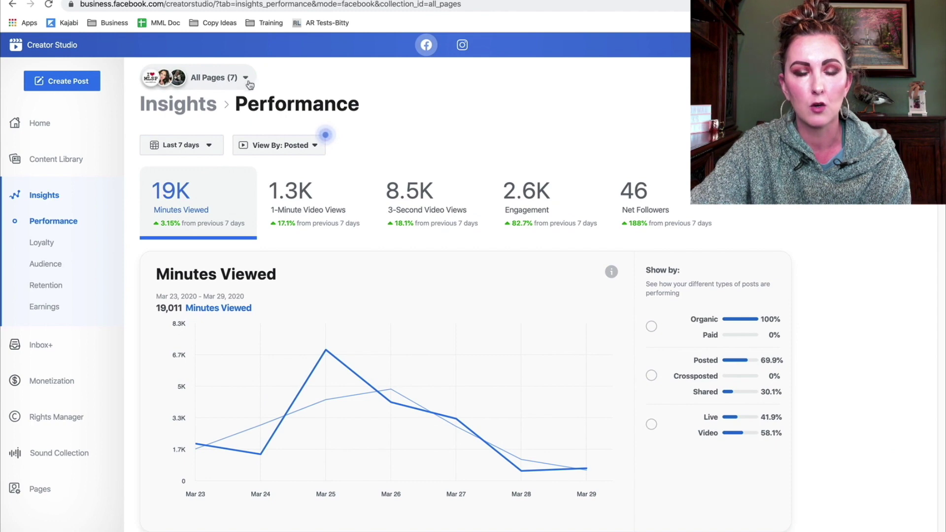
Limit the Performance insights to the coaching page only by deselecting every other page and applying the selection.
click(247, 80)
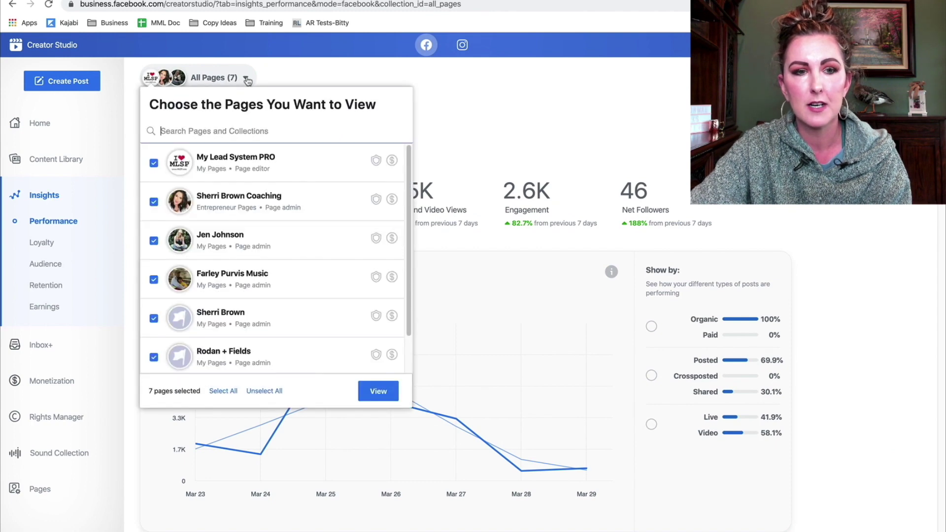
click(154, 356)
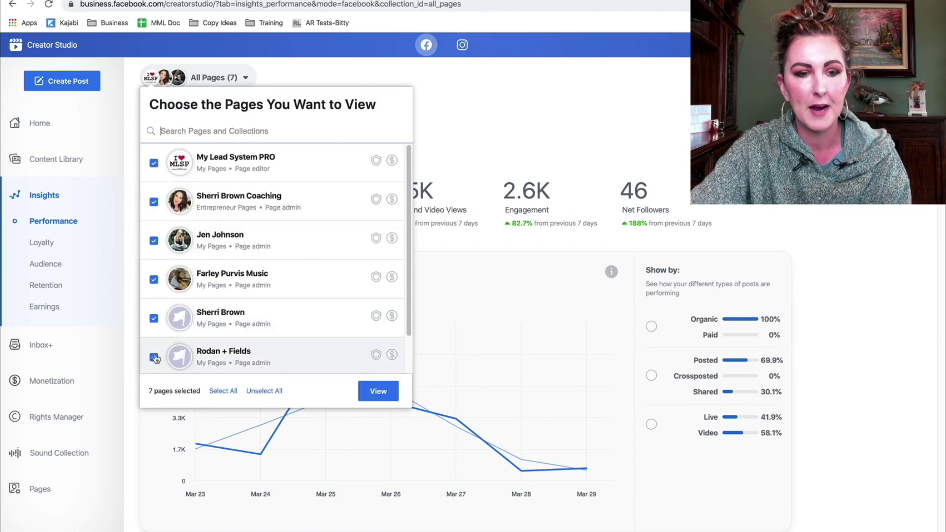
click(154, 318)
click(154, 280)
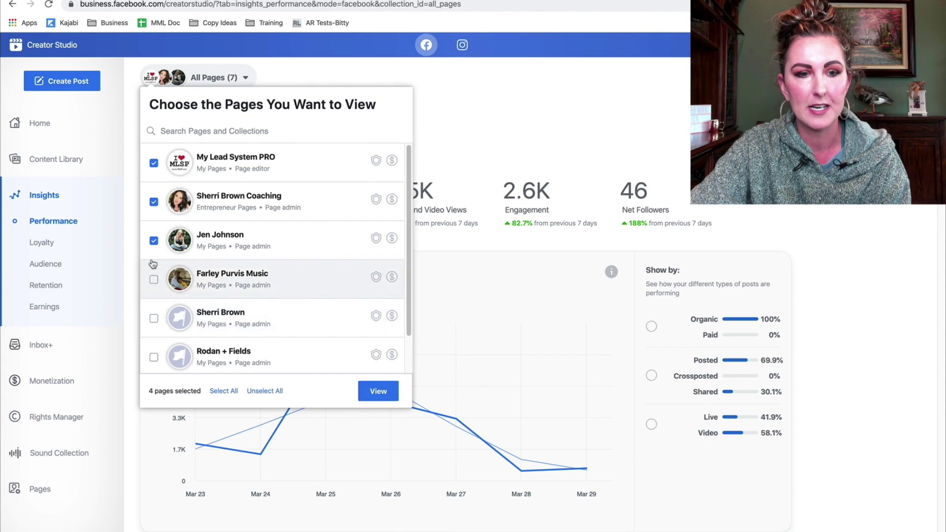
click(154, 240)
click(153, 163)
scroll(170, 198, down, 1)
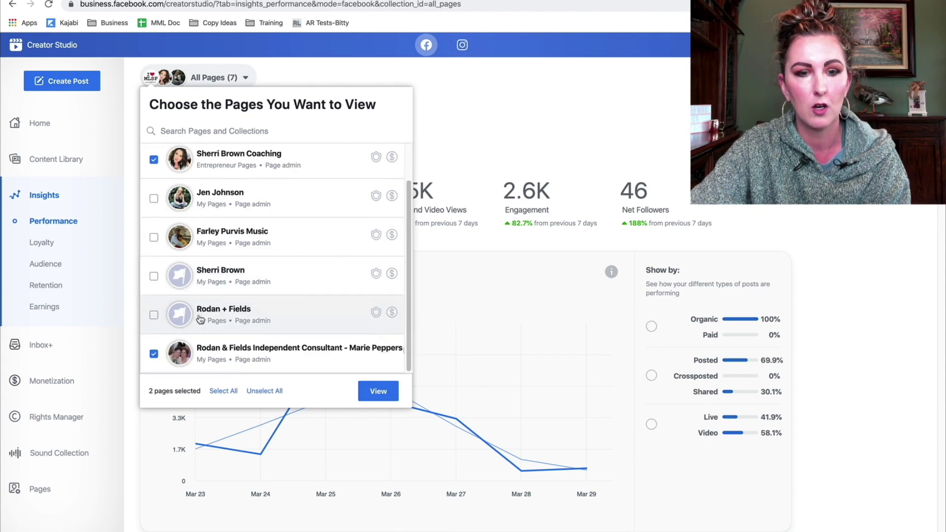
click(154, 354)
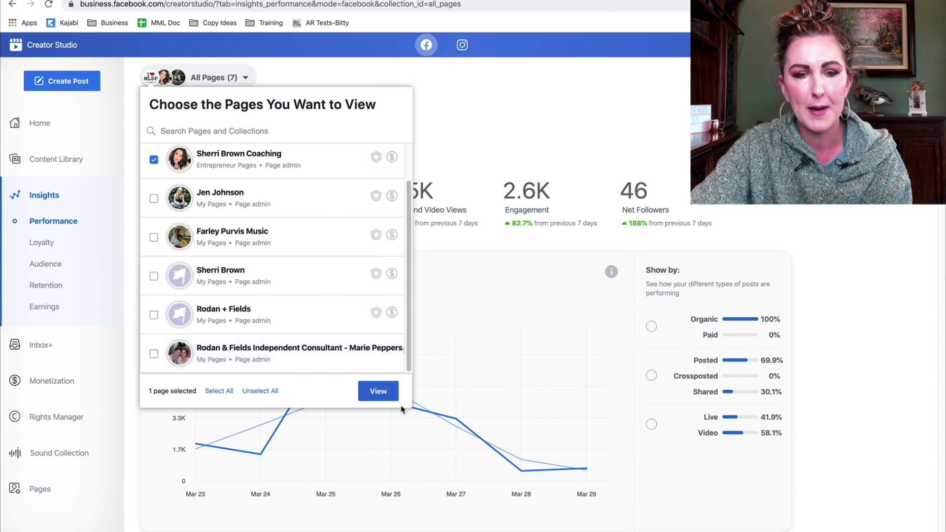
click(379, 391)
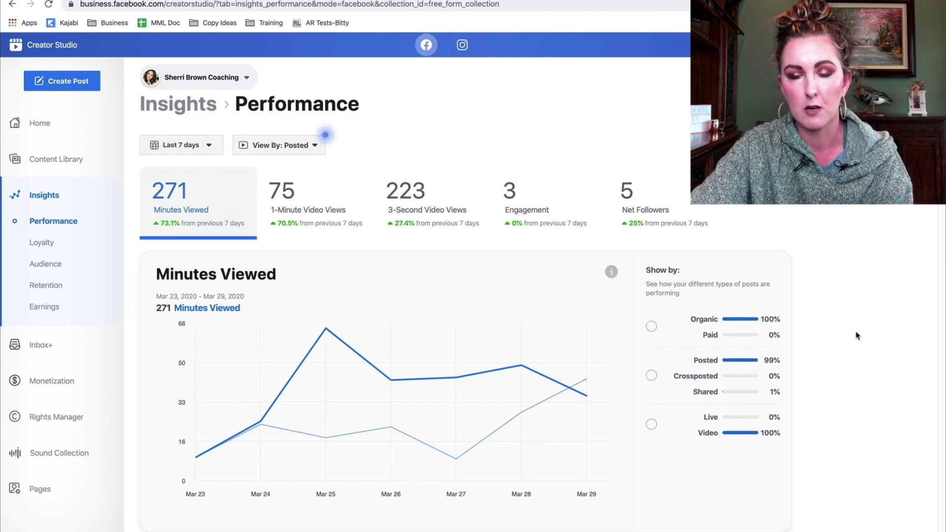
Review the coaching page's performance metrics and its top videos by minutes viewed.
scroll(857, 336, down, 1)
scroll(459, 203, up, 1)
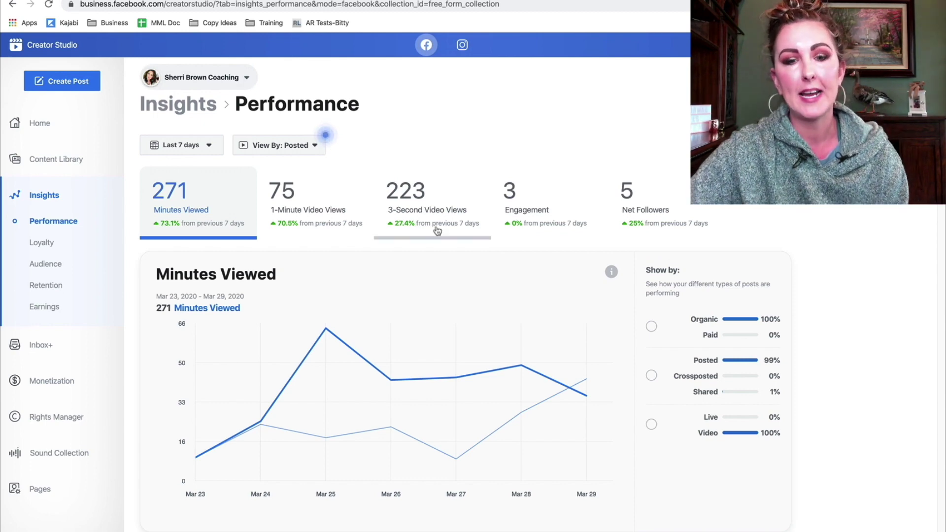
scroll(573, 259, down, 8)
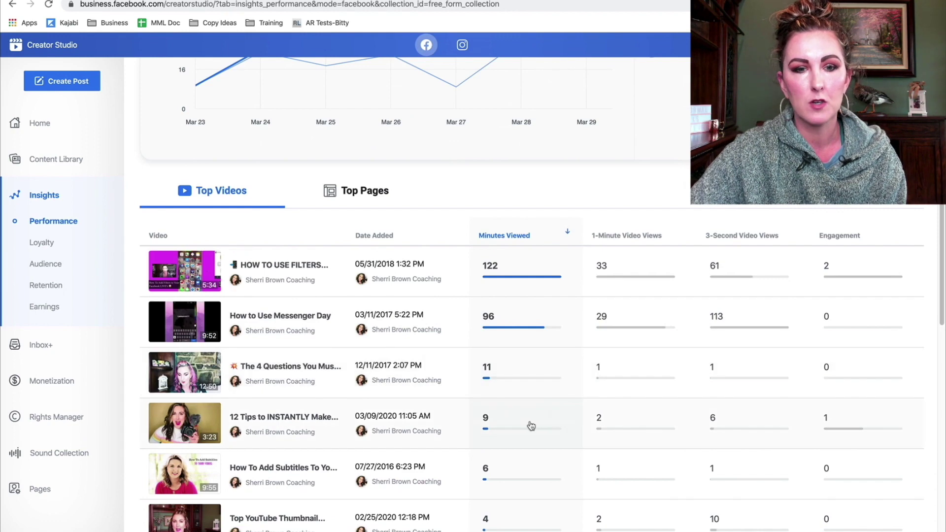
scroll(535, 426, down, 1)
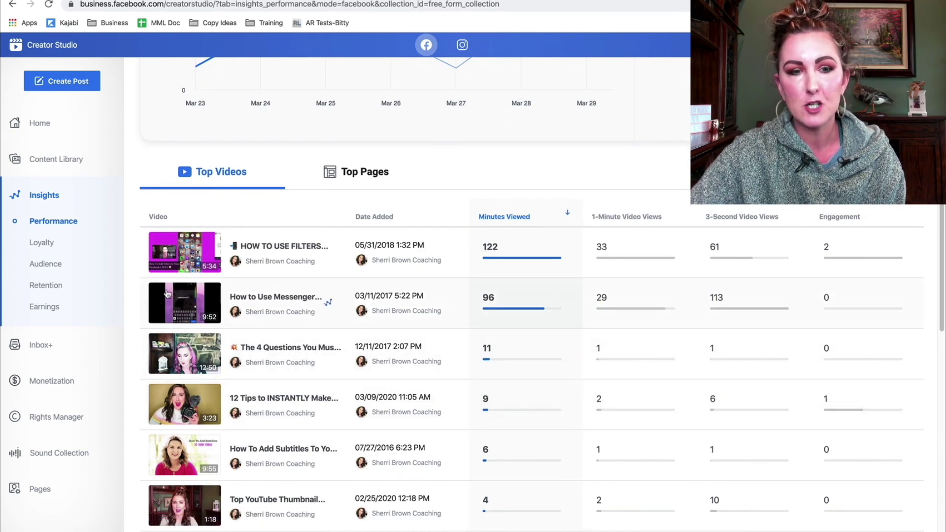
scroll(163, 303, up, 6)
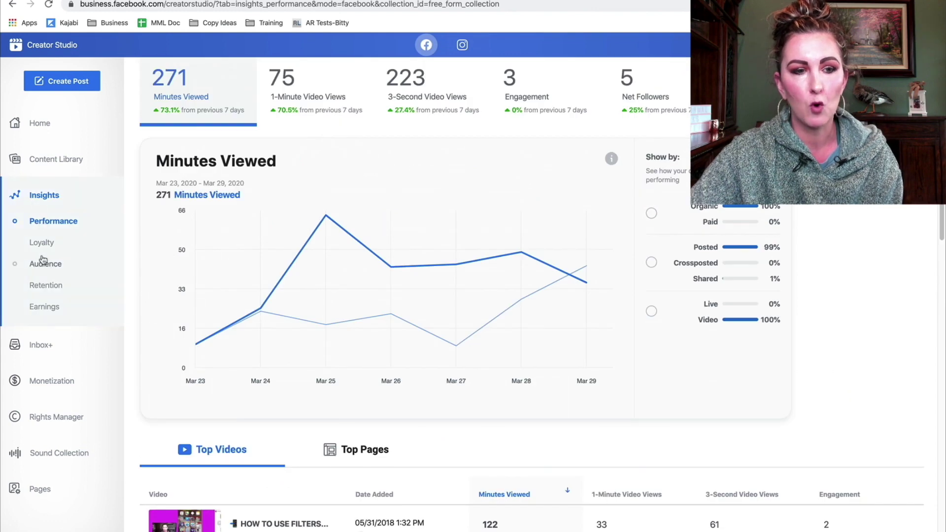
Open the coaching page's Loyalty insights and examine follower activity, returning viewers and the top videos by returning viewers.
click(42, 243)
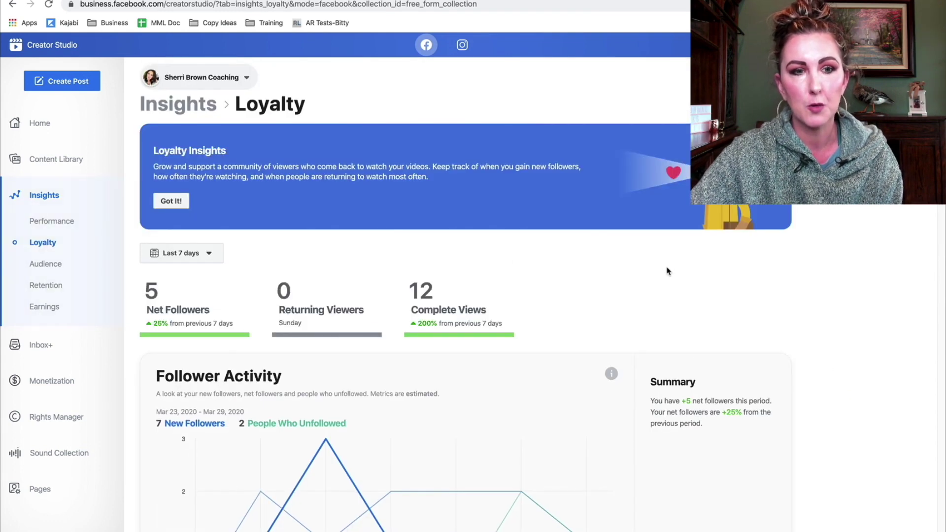
scroll(661, 266, down, 1)
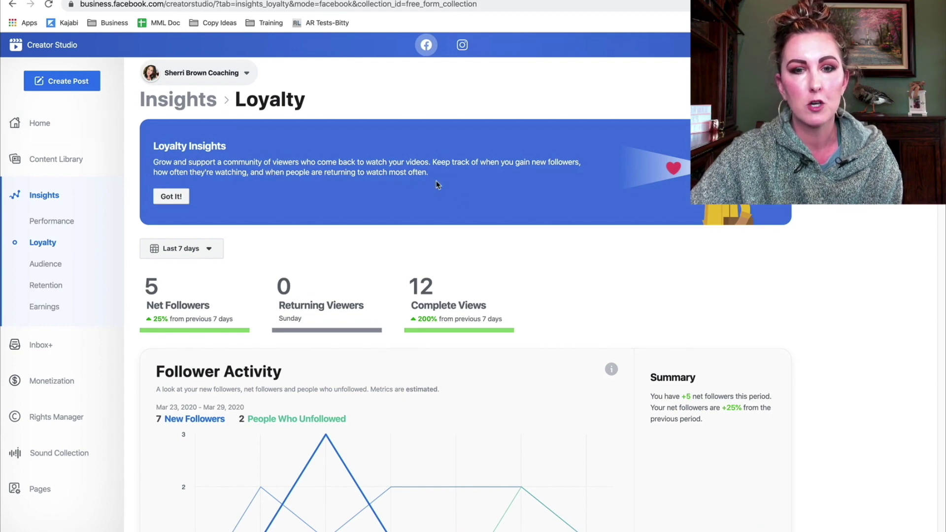
scroll(495, 199, down, 1)
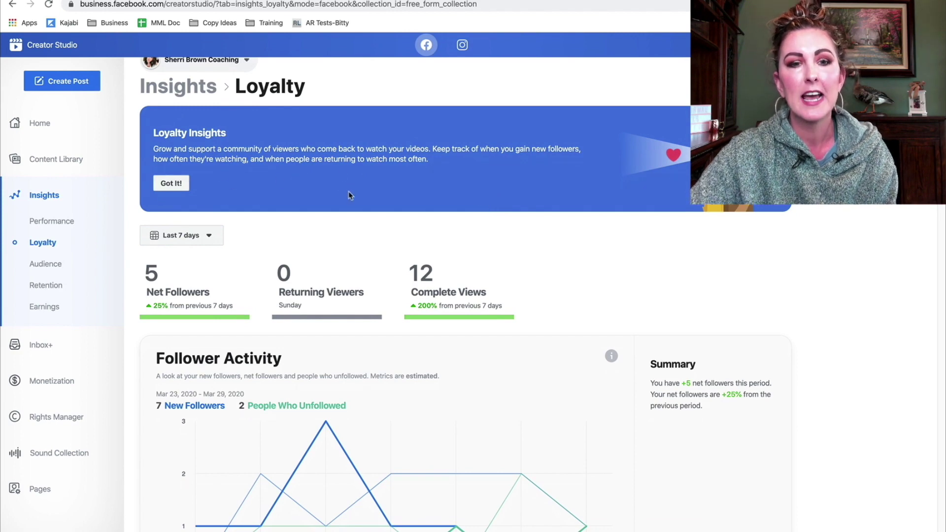
scroll(348, 195, down, 1)
scroll(356, 207, down, 2)
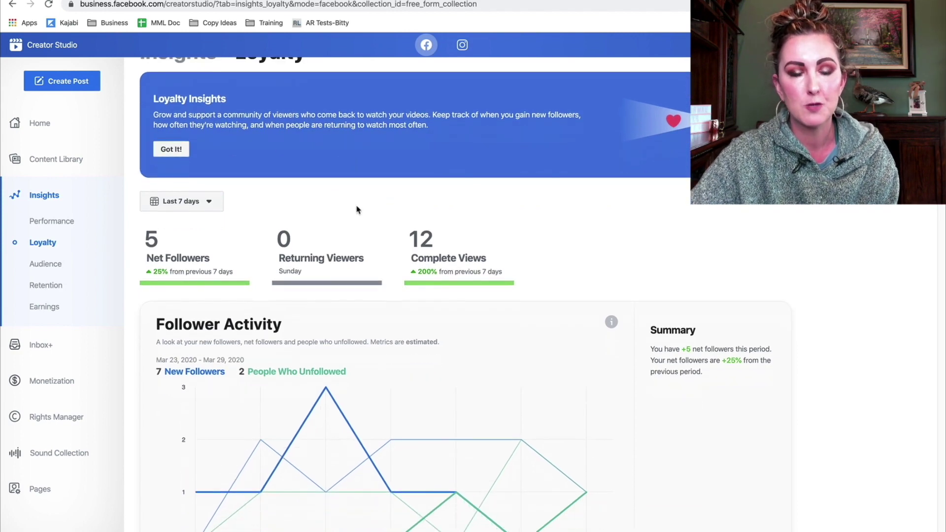
scroll(358, 209, down, 1)
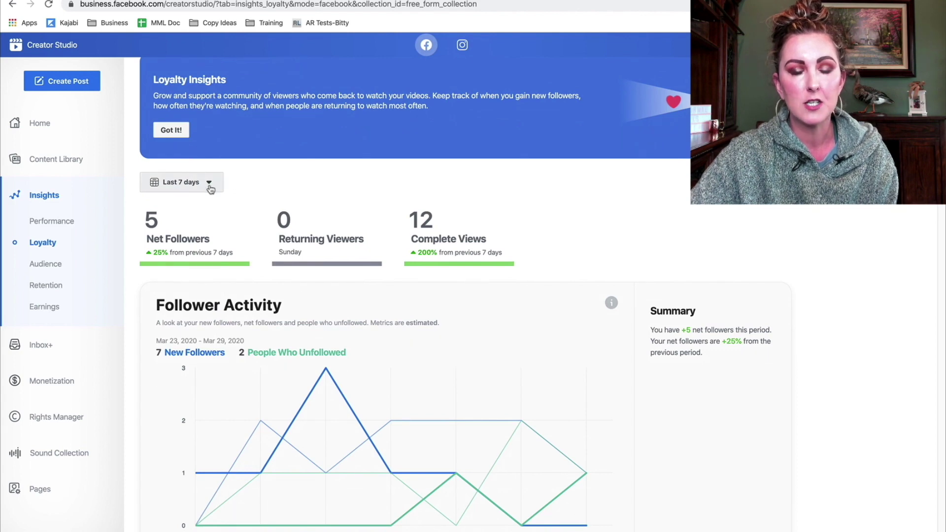
scroll(240, 188, down, 1)
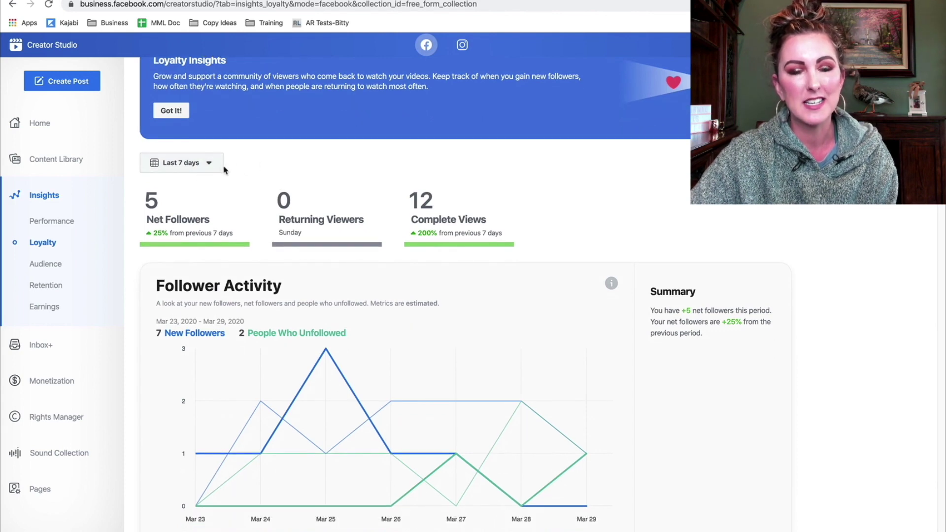
scroll(318, 162, down, 3)
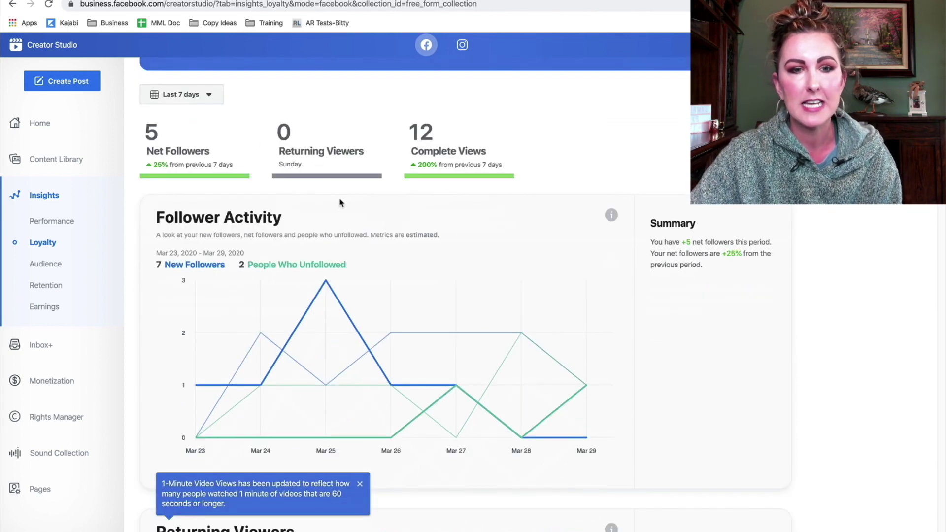
scroll(423, 328, down, 8)
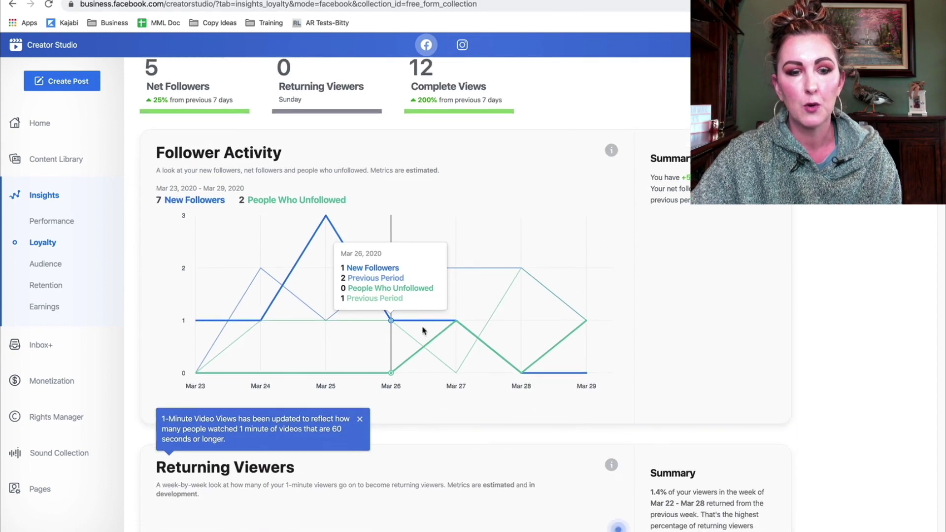
scroll(328, 317, down, 8)
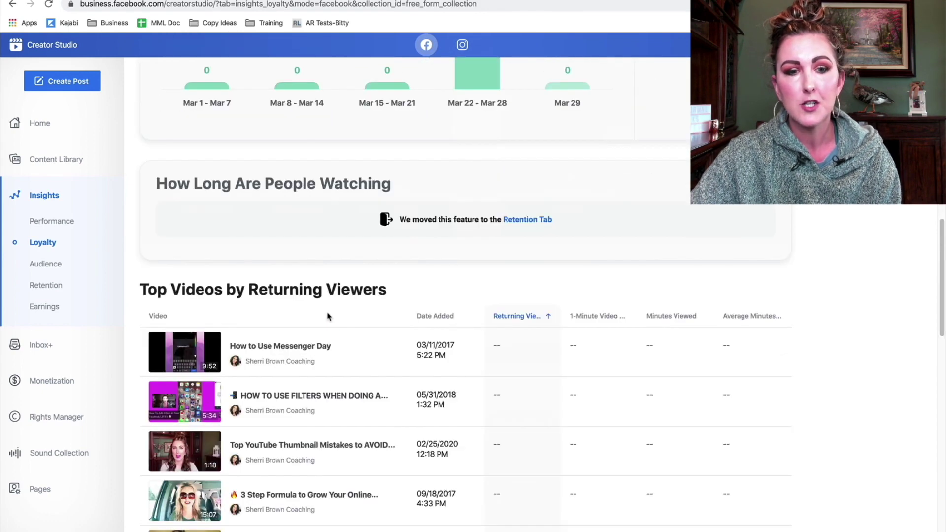
scroll(327, 316, up, 16)
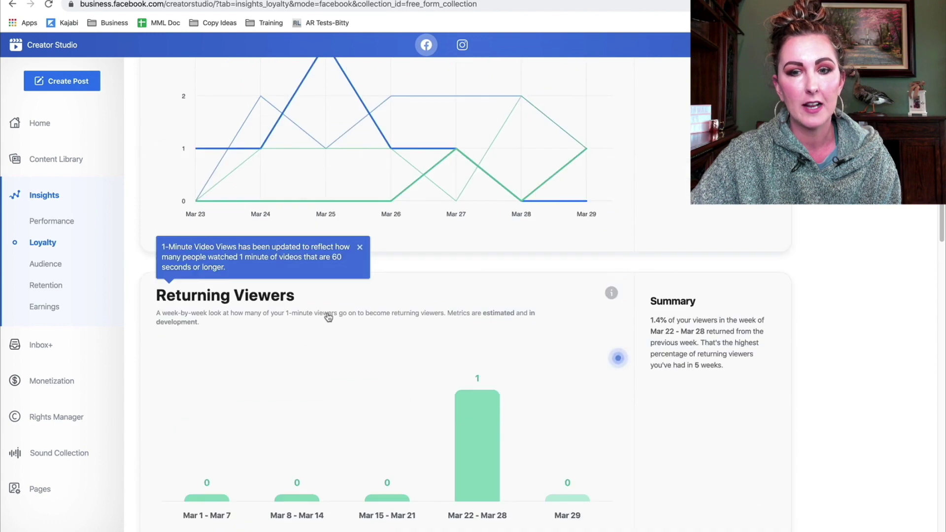
Open the coaching page's Audience insights and examine the age and gender, countries, language, interests and engaged-viewer sections.
click(53, 264)
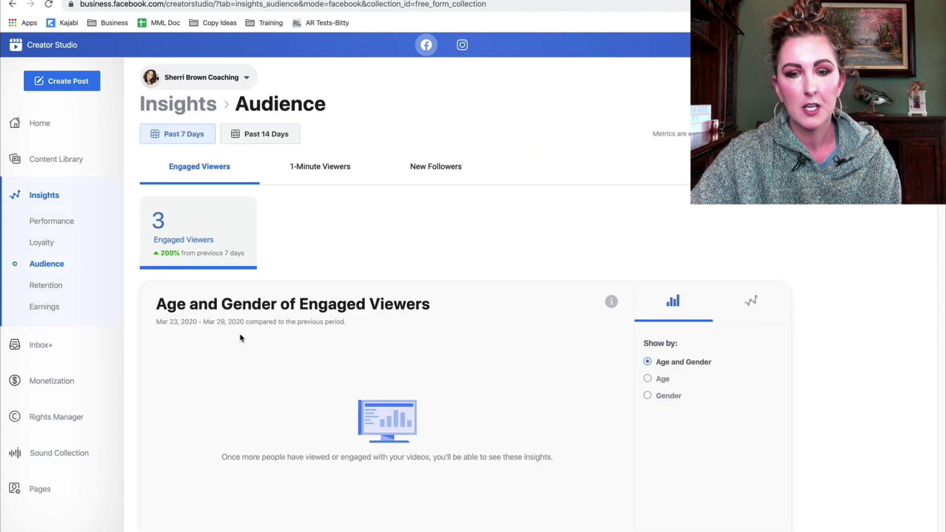
scroll(241, 334, down, 8)
scroll(517, 325, up, 8)
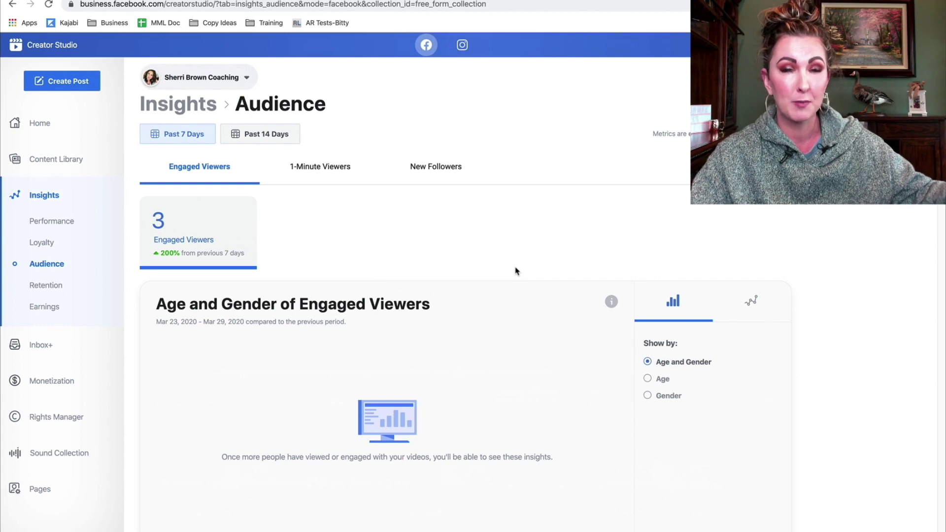
scroll(516, 271, down, 3)
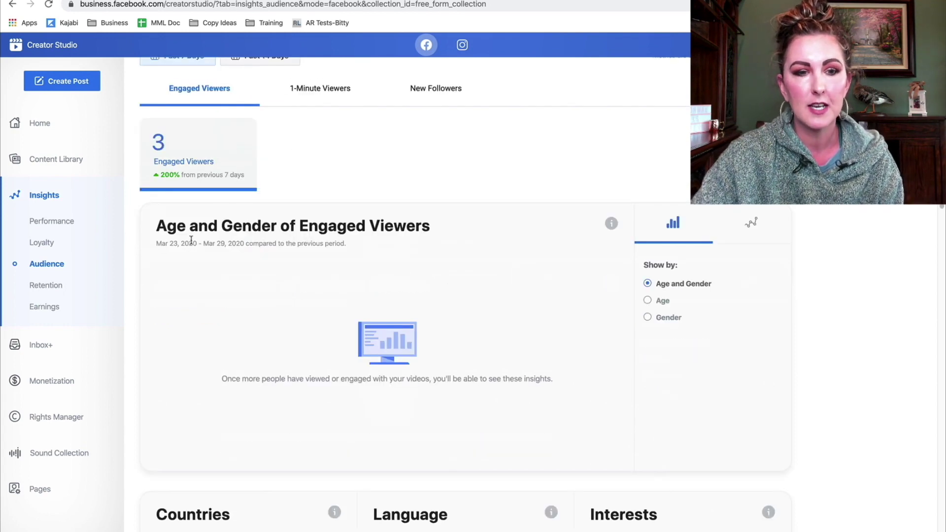
scroll(329, 287, down, 12)
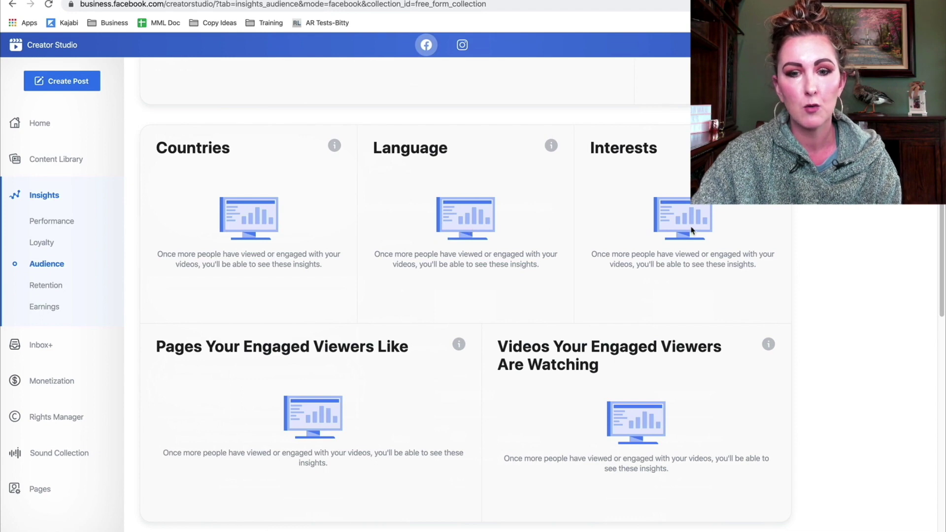
Review the Top Audiences breakdown by age and gender in the coaching page's Audience insights.
scroll(660, 402, down, 4)
scroll(478, 402, down, 5)
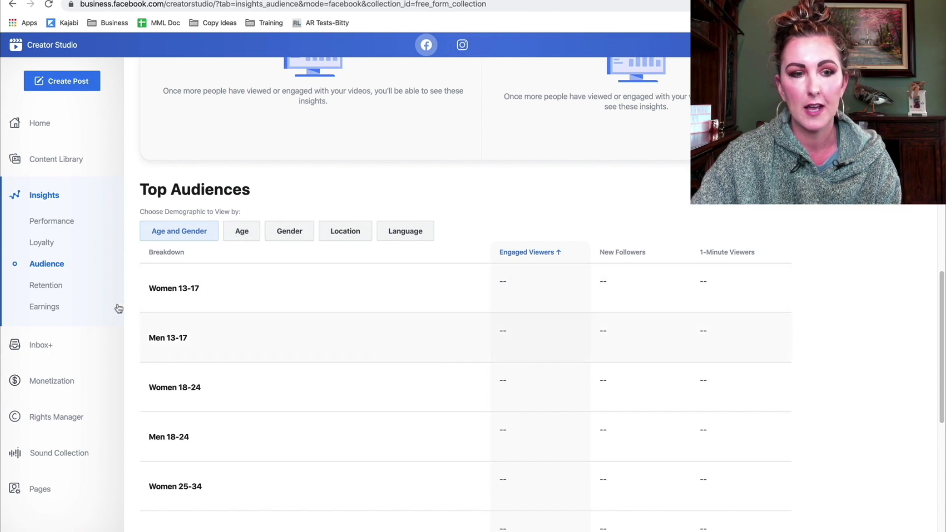
Open the coaching page's Retention insights and examine where views come from, including what the Recommendations traffic source means.
click(44, 291)
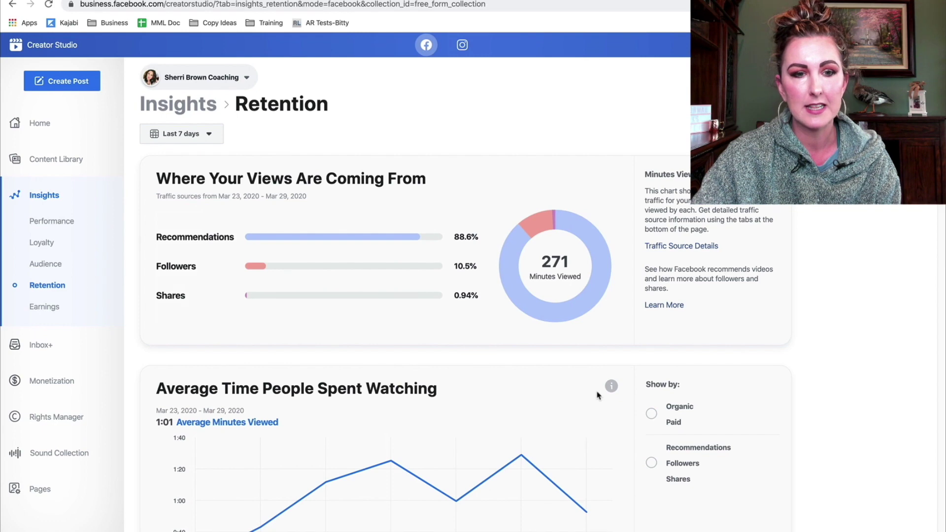
scroll(598, 396, down, 1)
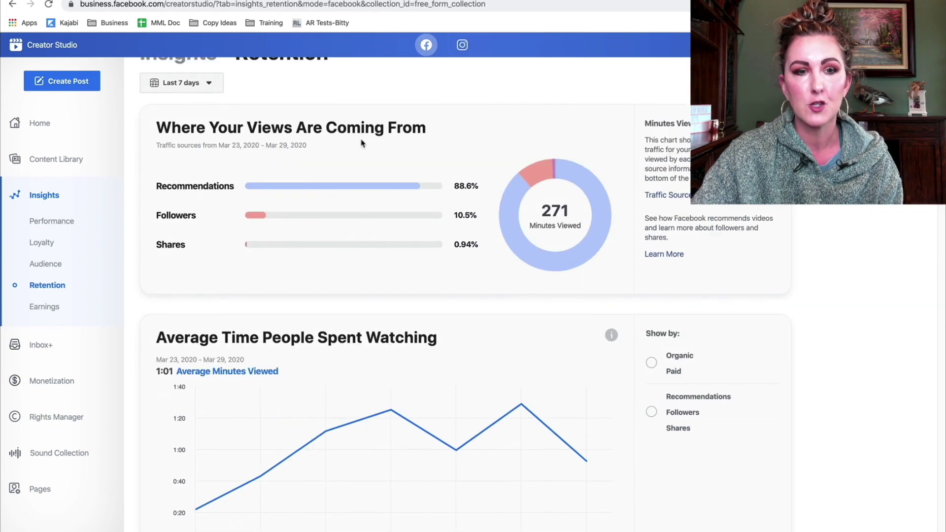
mouse_move(214, 185)
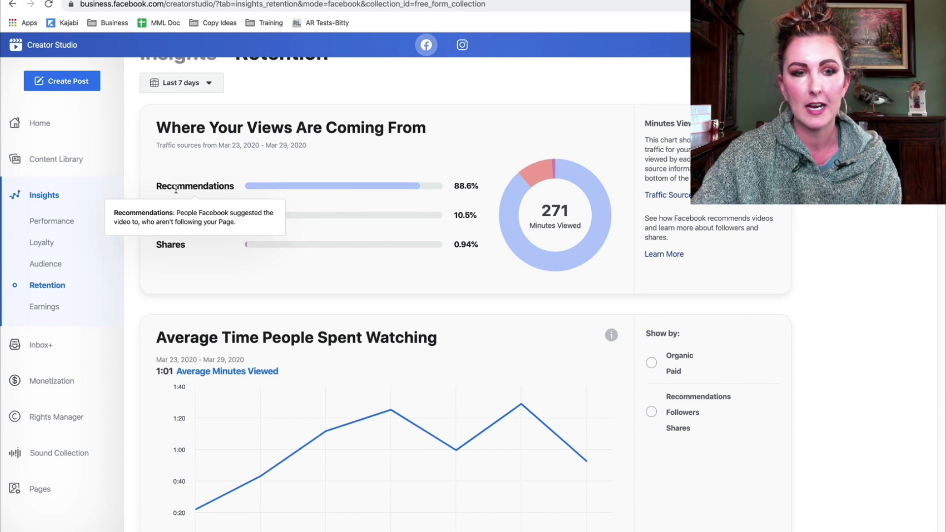
mouse_move(182, 240)
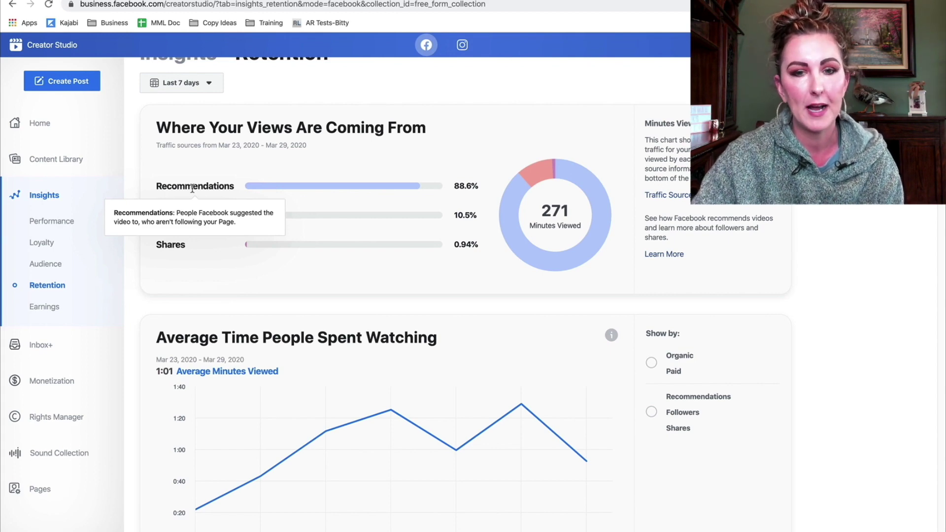
scroll(209, 190, down, 1)
scroll(208, 190, down, 1)
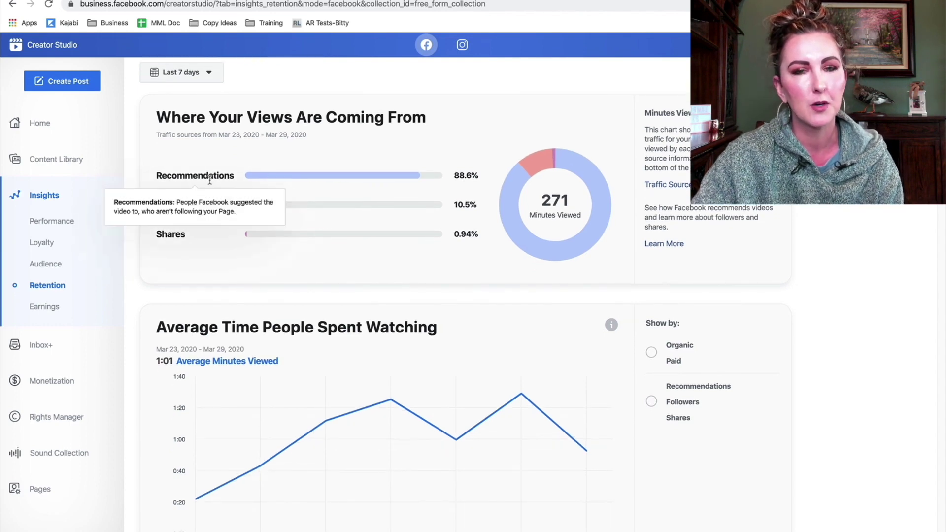
mouse_move(316, 180)
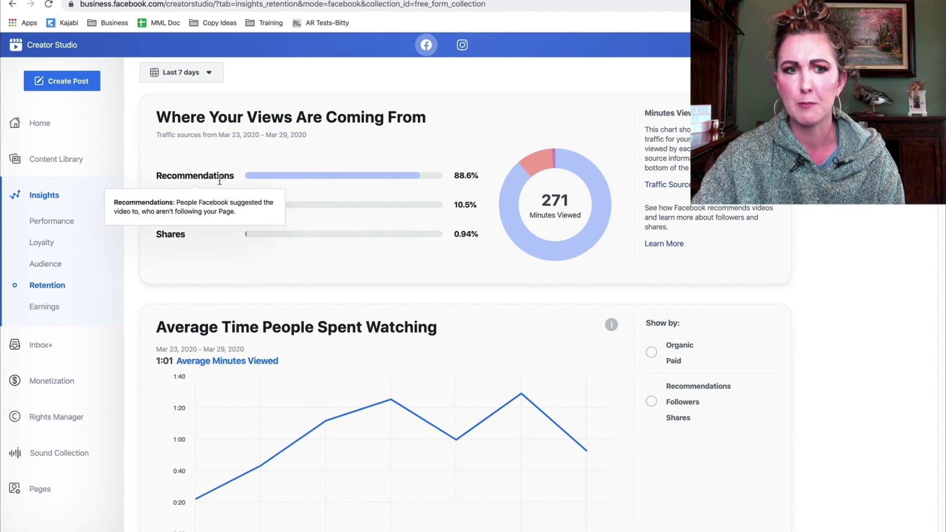
Examine the Retention charts for average watch time and how long people are watching, plus the retention figures for individual videos.
scroll(235, 294, down, 3)
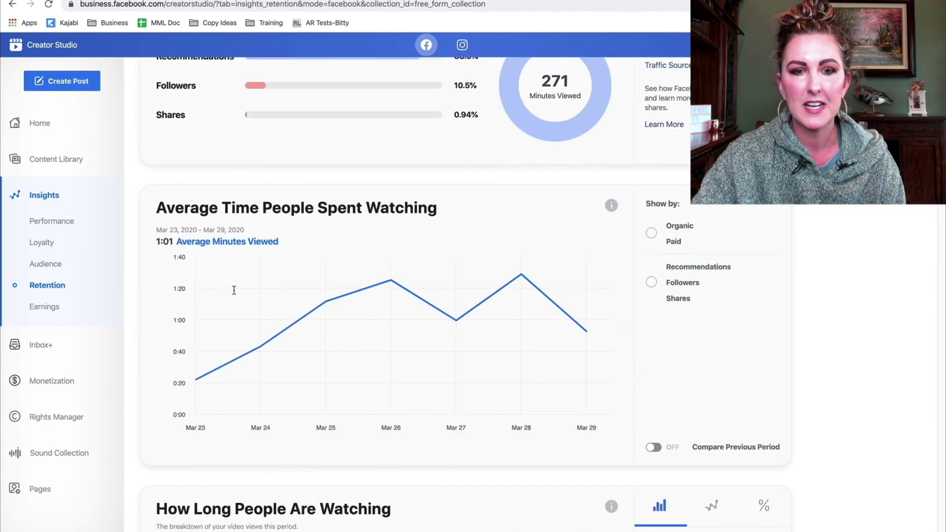
scroll(235, 295, down, 2)
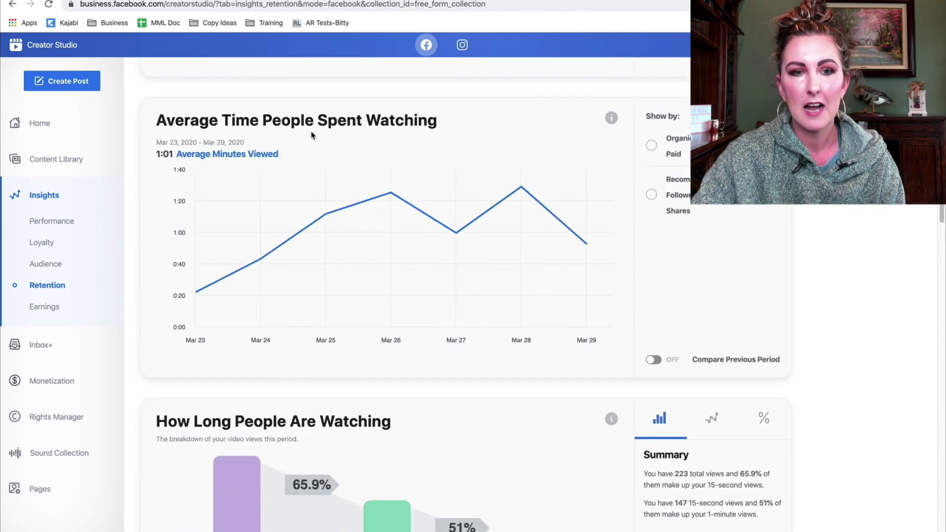
mouse_move(386, 270)
scroll(386, 270, down, 4)
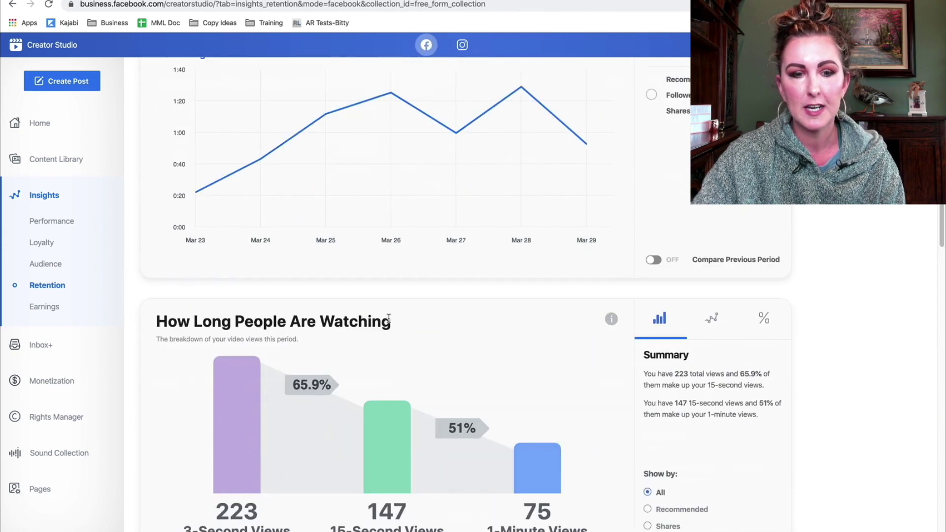
mouse_move(380, 328)
scroll(508, 364, down, 5)
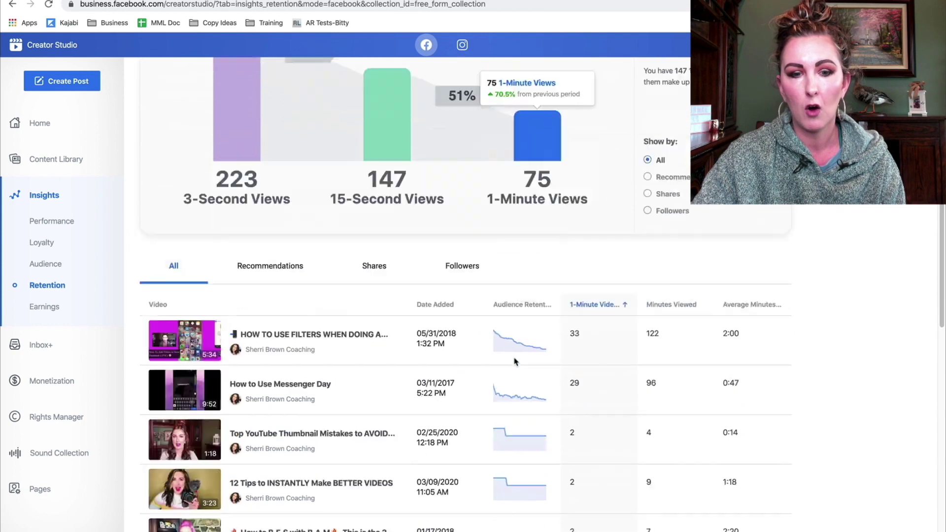
scroll(512, 363, up, 10)
scroll(512, 364, up, 4)
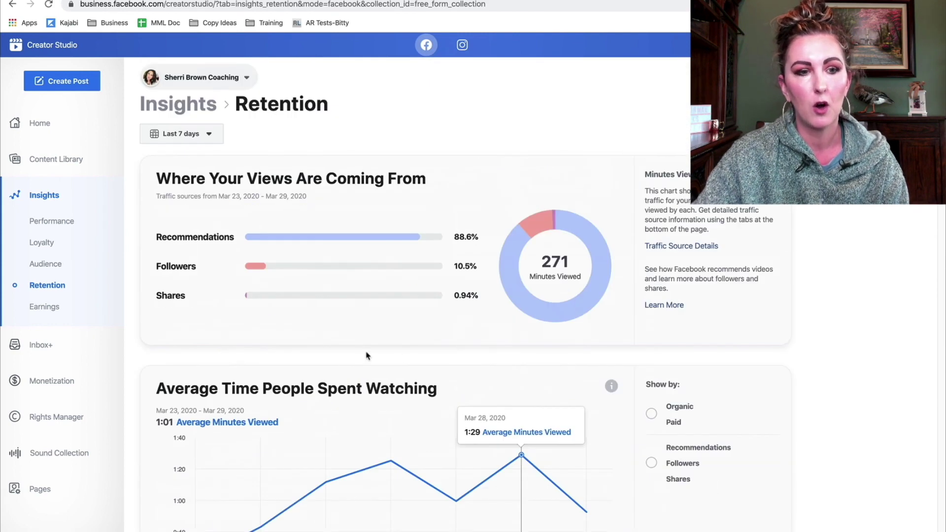
Open the Earnings section of the Insights.
click(46, 308)
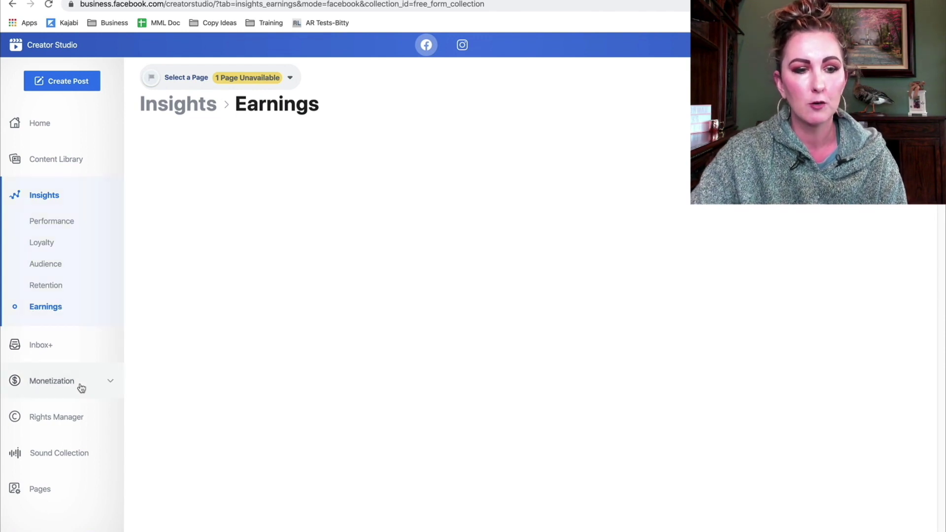
Open the Monetization with Facebook overview and read the Page Eligibility introduction.
click(42, 387)
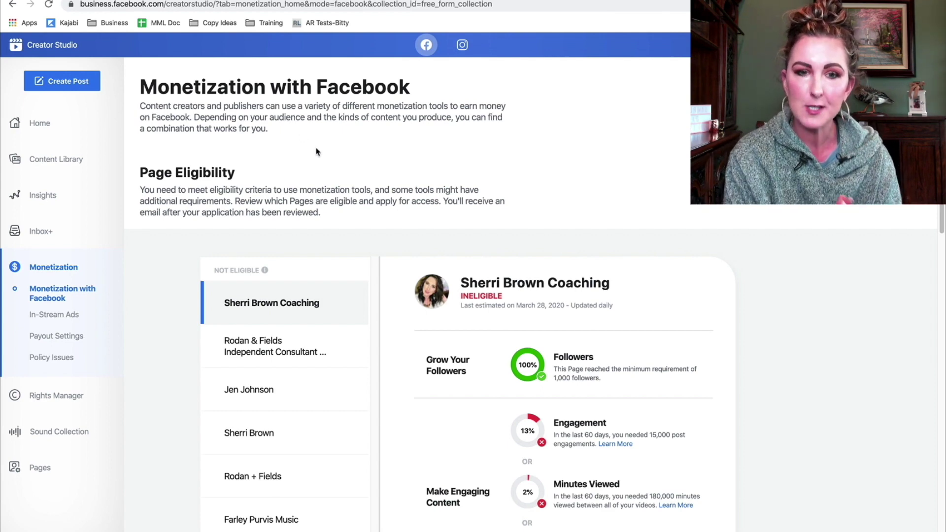
scroll(335, 172, down, 1)
scroll(355, 191, down, 1)
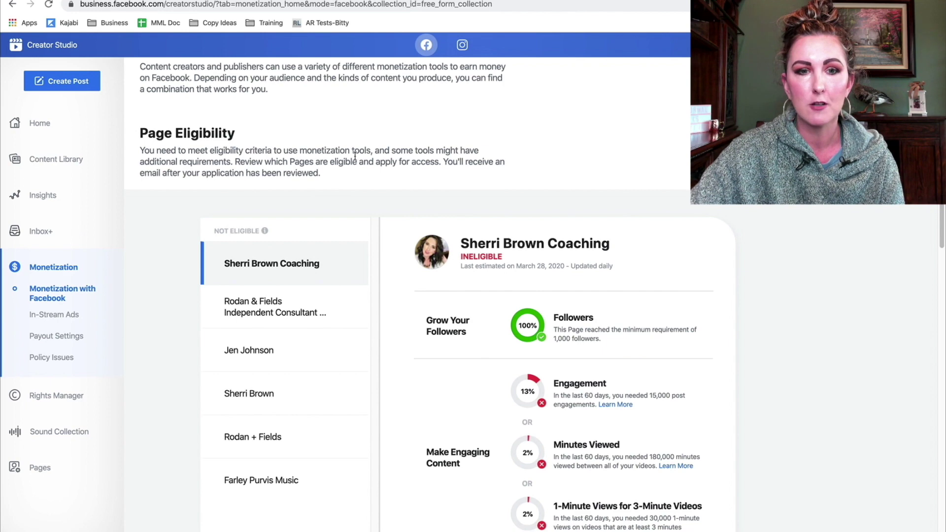
scroll(365, 185, down, 1)
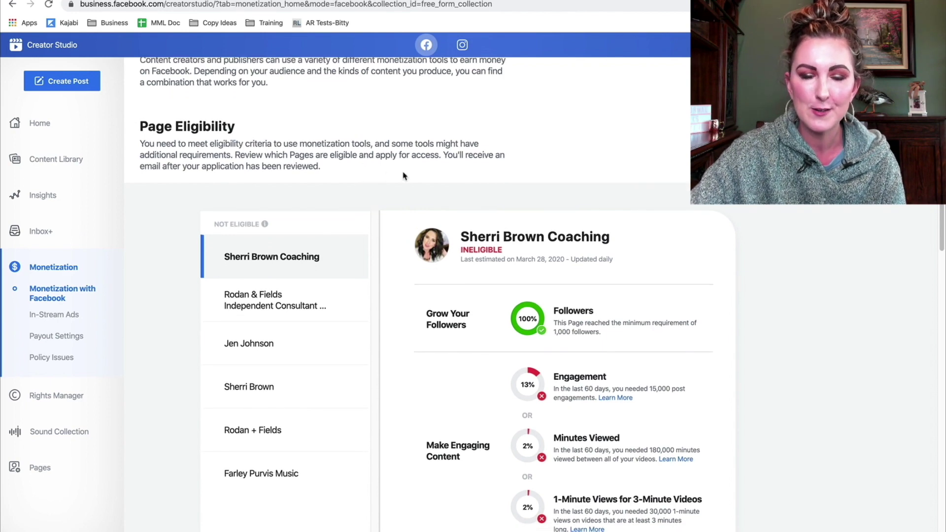
scroll(806, 320, down, 1)
scroll(804, 334, down, 1)
scroll(805, 334, down, 1)
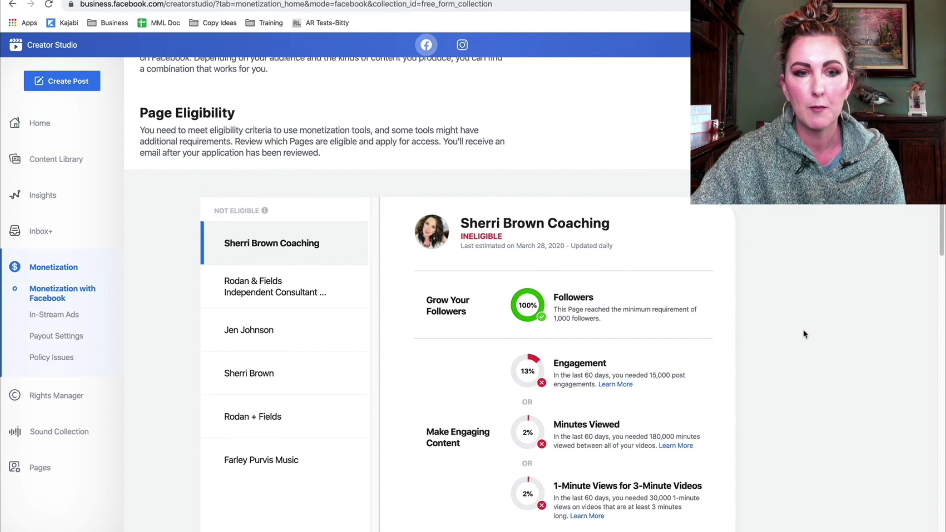
scroll(805, 334, down, 1)
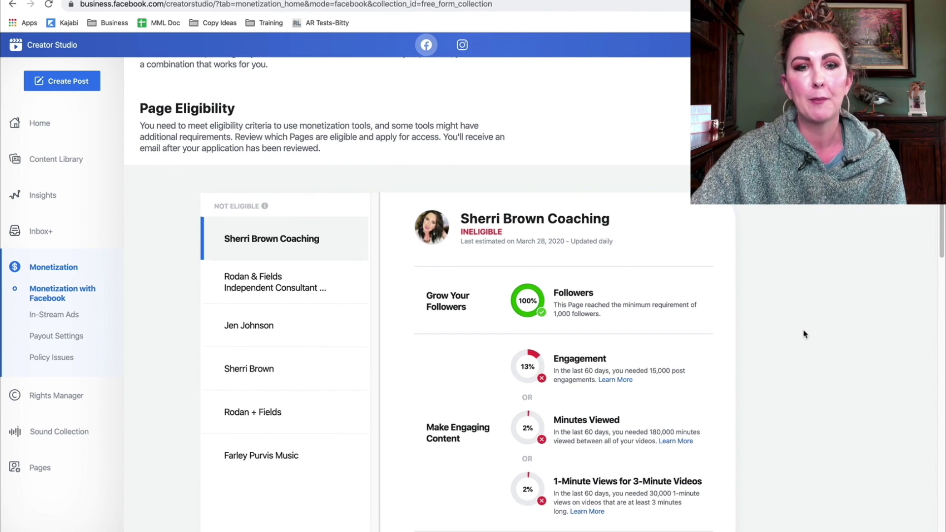
Examine the coaching page's monetization criteria for followers, engagement, minutes viewed, 1-minute views and partner monetization policies.
scroll(805, 335, down, 5)
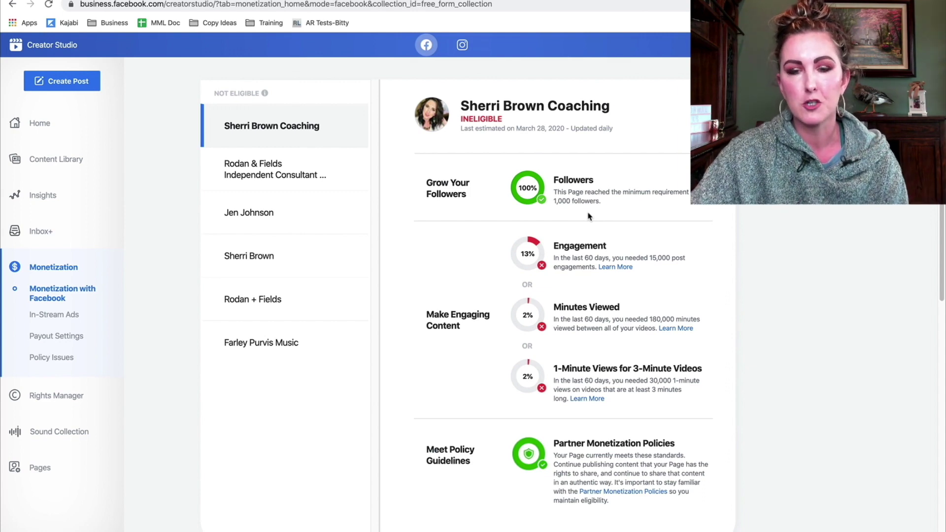
scroll(599, 217, down, 1)
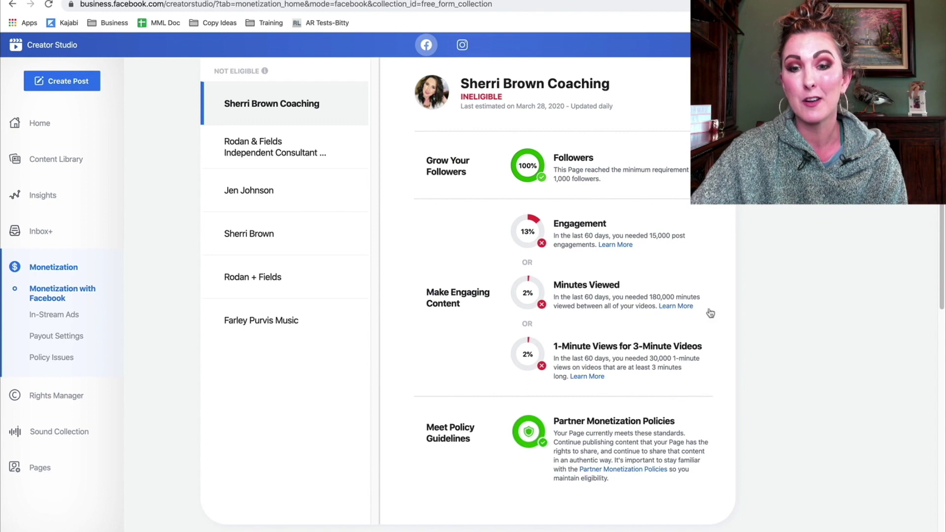
scroll(729, 326, down, 1)
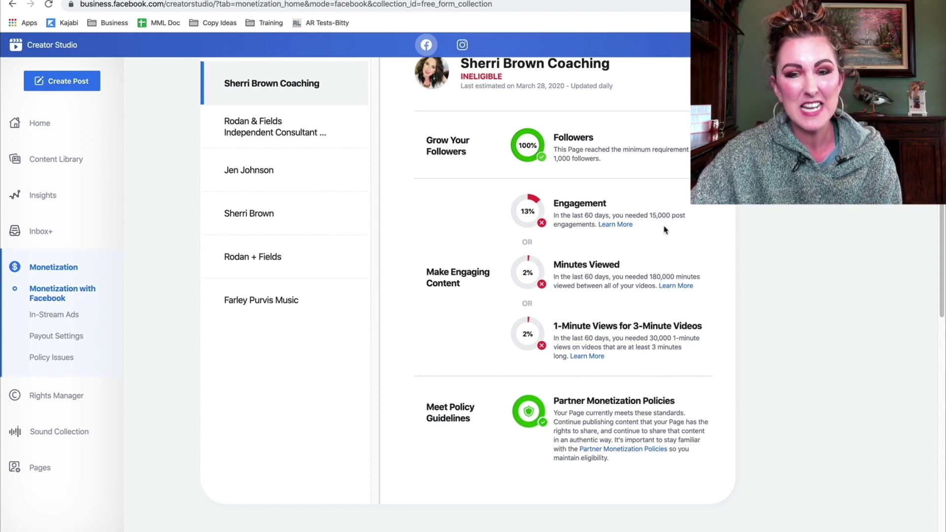
scroll(665, 229, down, 1)
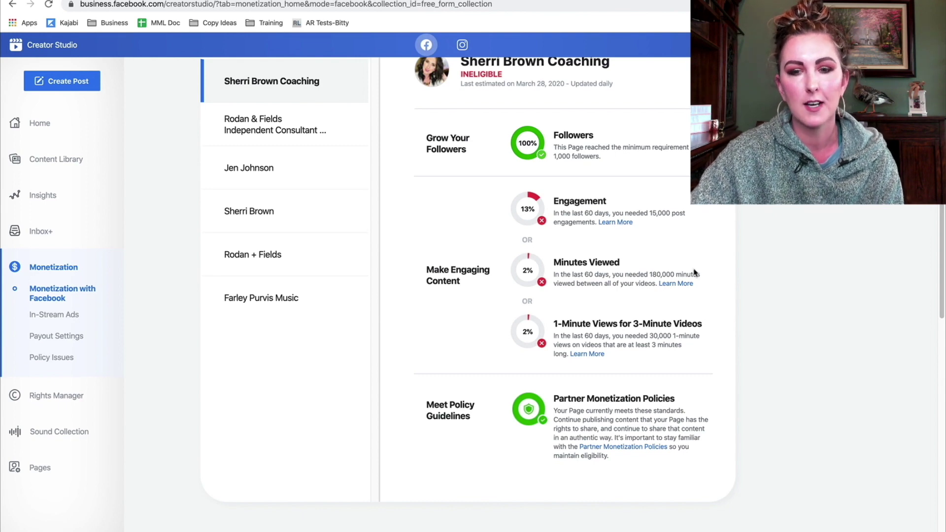
scroll(695, 274, down, 1)
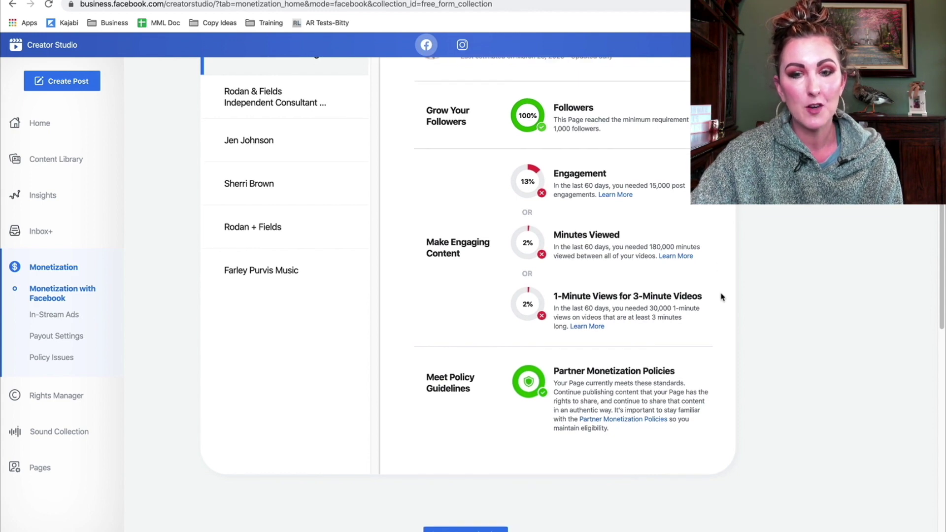
scroll(721, 295, down, 1)
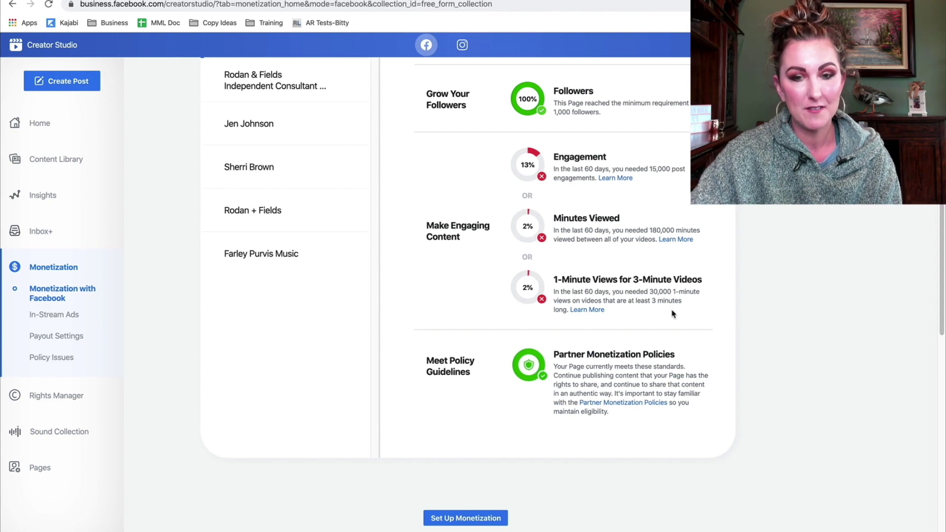
scroll(673, 314, down, 1)
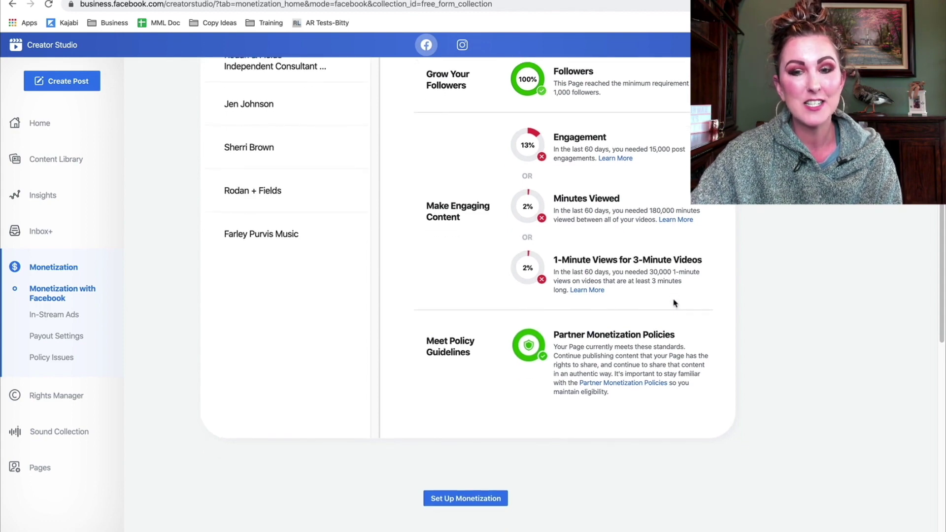
scroll(674, 296, up, 1)
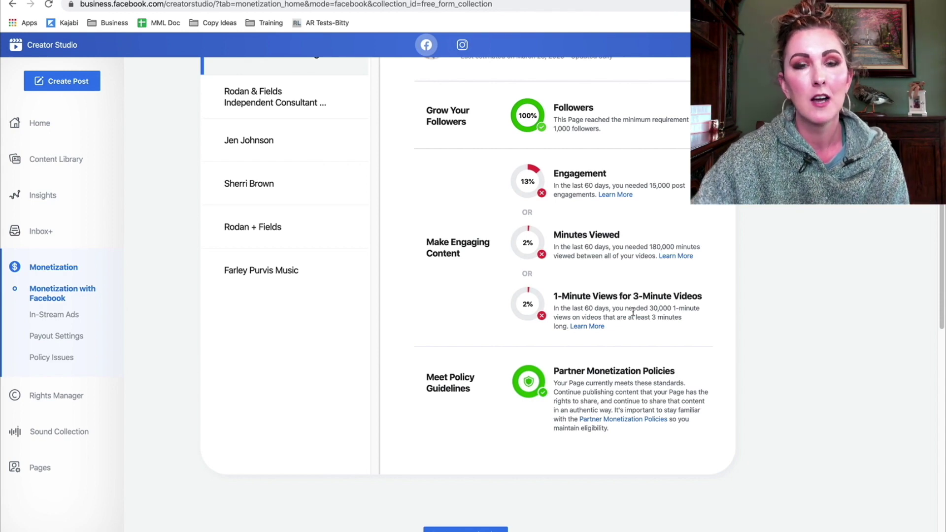
scroll(667, 419, down, 2)
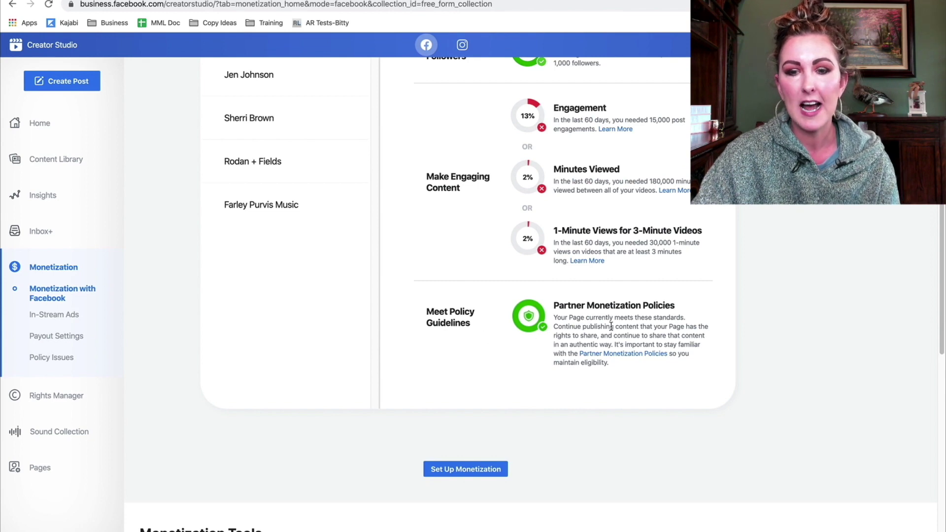
scroll(611, 326, down, 2)
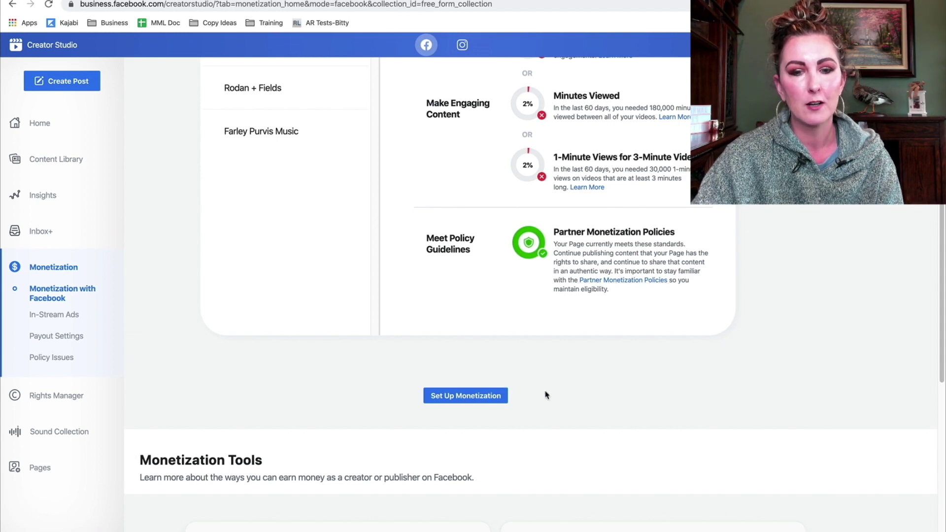
Review the In-Stream Ads and Brand Collabs Manager monetization tools, including who they suit and their eligibility requirements.
scroll(546, 395, down, 1)
scroll(545, 394, down, 7)
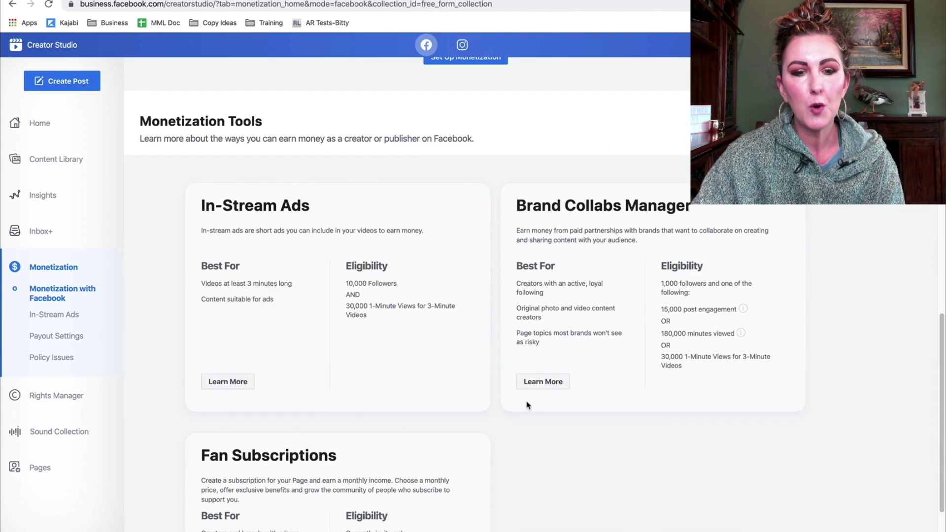
scroll(520, 410, down, 1)
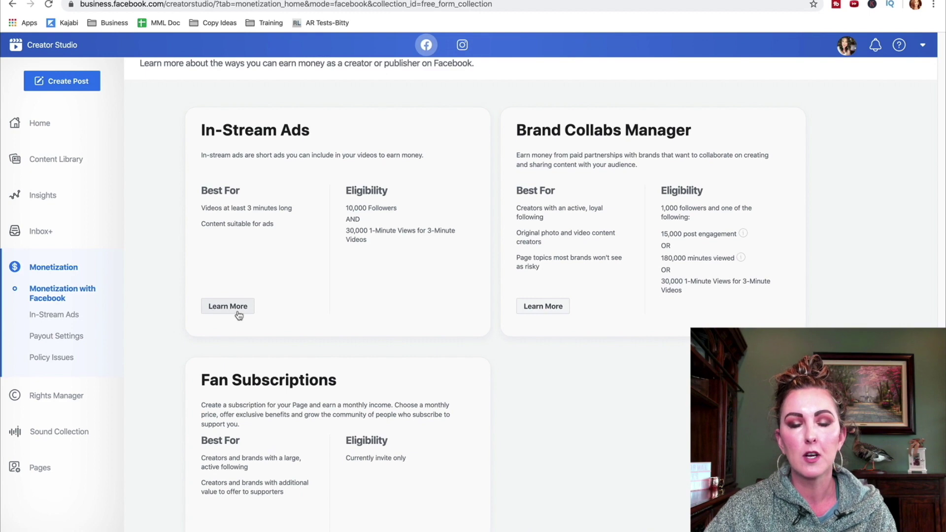
scroll(545, 392, down, 1)
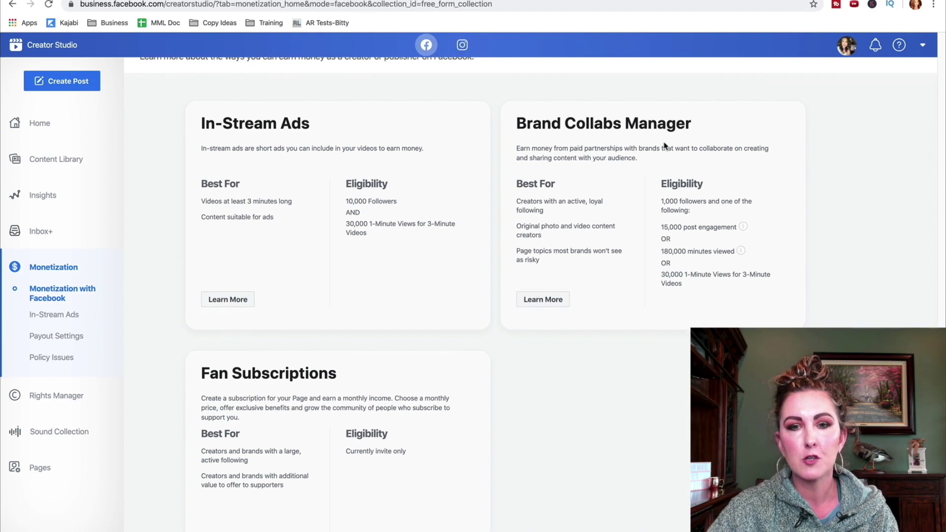
Review the Fan Subscriptions monetization tool and read its About Fan Subscriptions help article.
scroll(624, 246, down, 2)
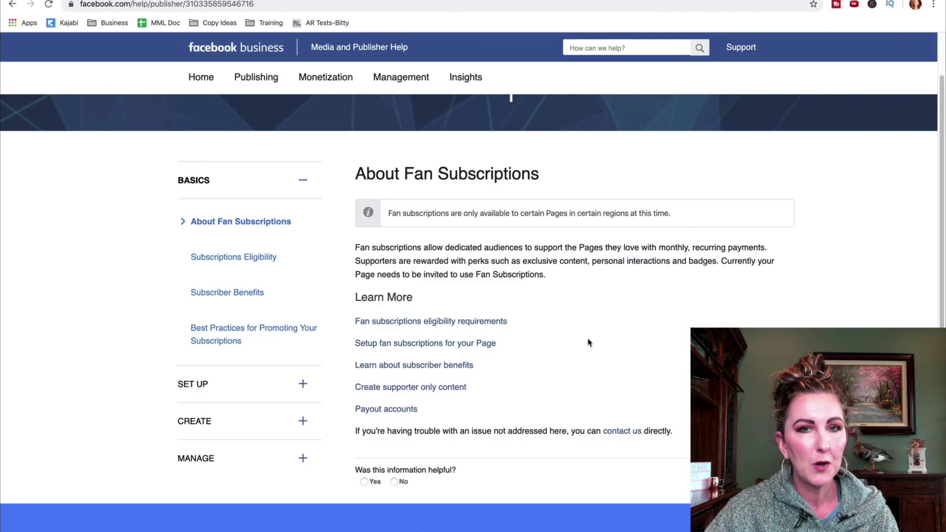
scroll(618, 361, down, 1)
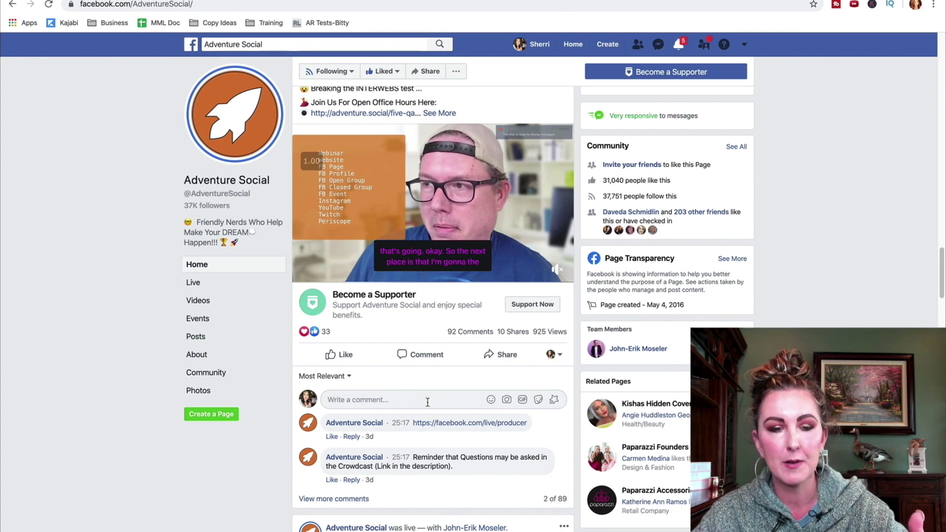
Open the Attach Stars option for a comment on Adventure Social's video and view the Stars help page.
click(346, 402)
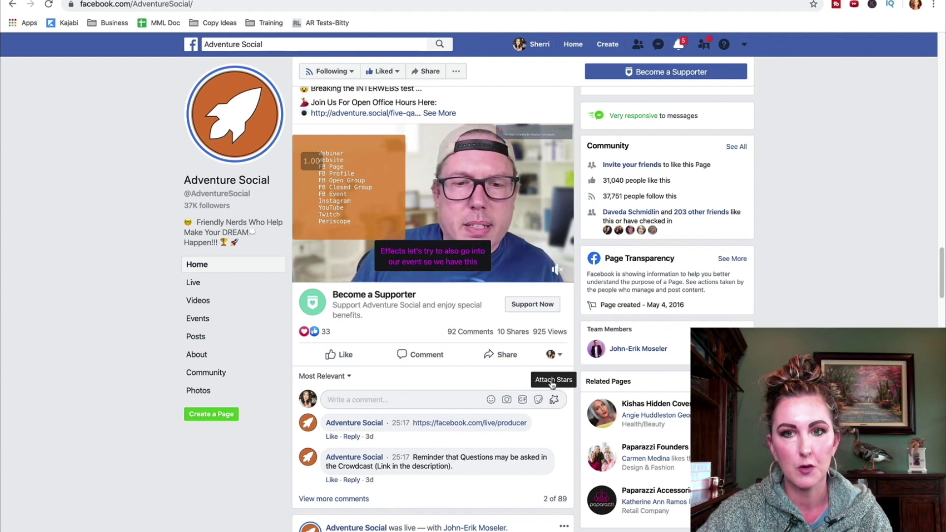
click(555, 401)
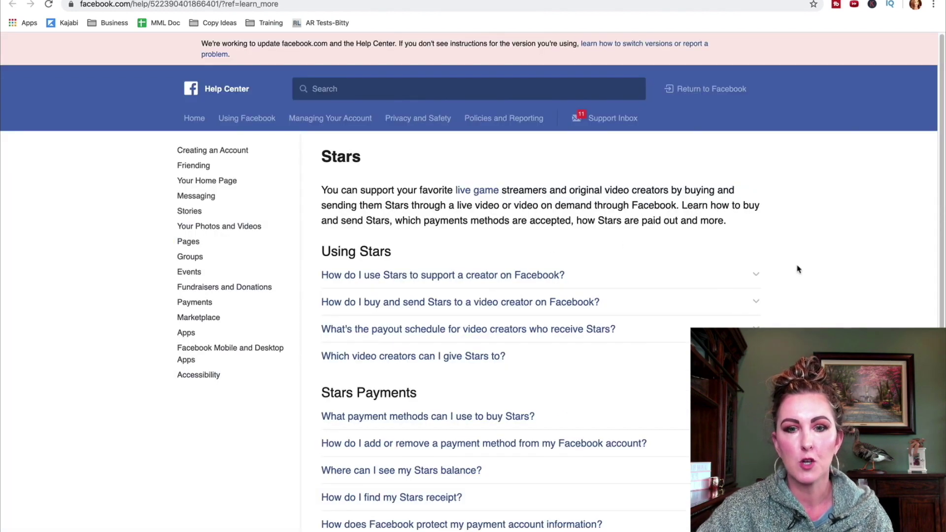
Open the Send Stars option for a comment on Adventure Social's video and look through the Star packages and prices for purchase.
scroll(839, 319, down, 1)
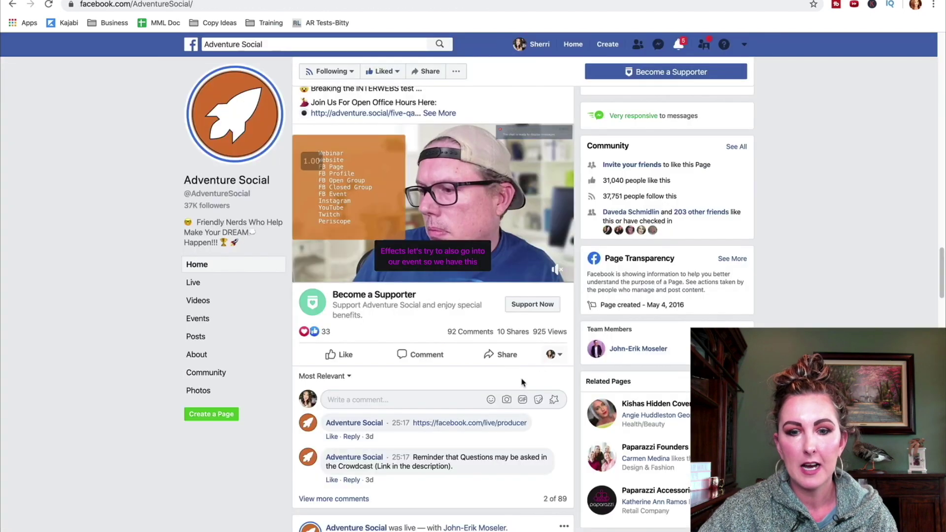
click(553, 400)
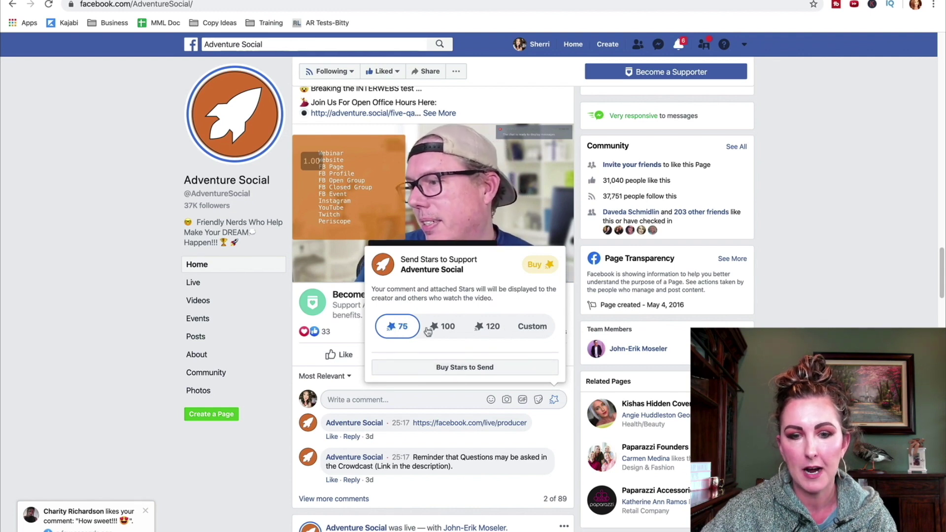
click(456, 368)
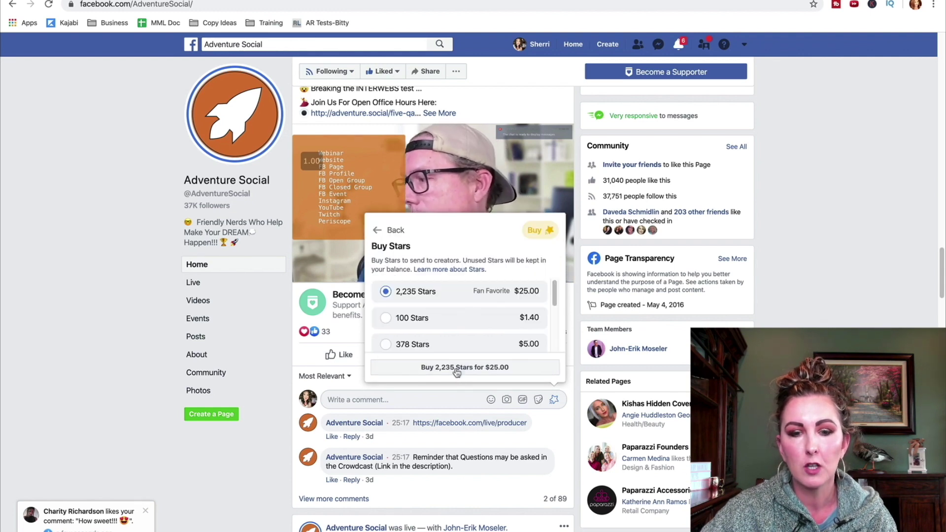
scroll(469, 295, down, 1)
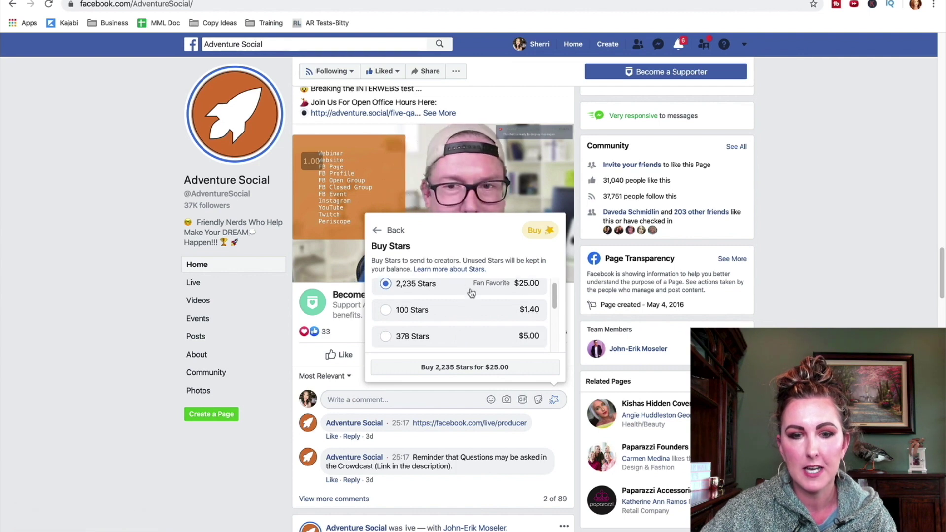
scroll(473, 325, down, 2)
scroll(470, 333, up, 2)
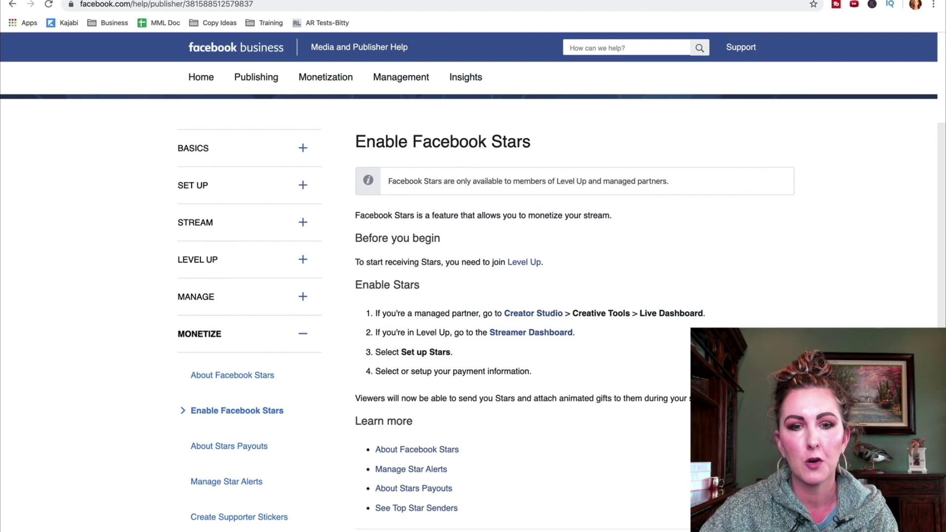
Review the Enable Facebook Stars help article and open its linked Level Up article to read the joining requirements.
scroll(474, 308, down, 1)
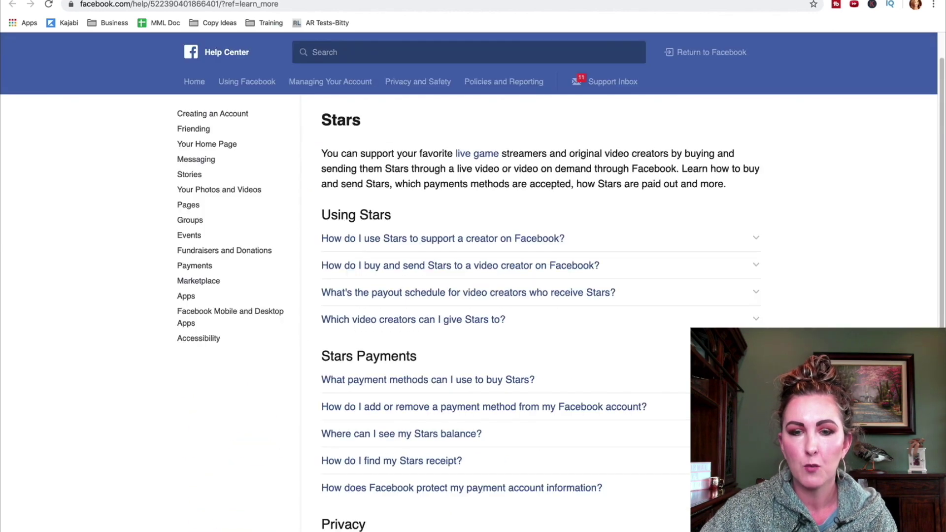
mouse_move(474, 126)
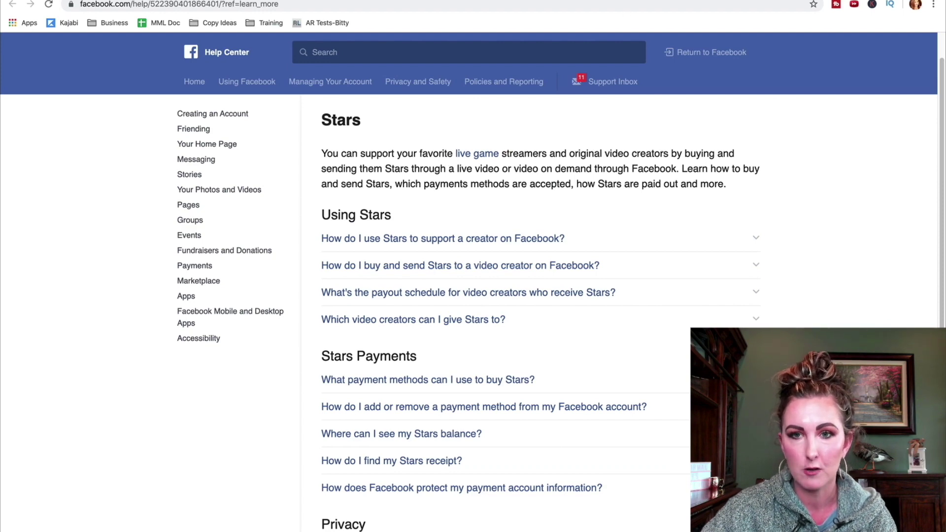
scroll(586, 289, down, 1)
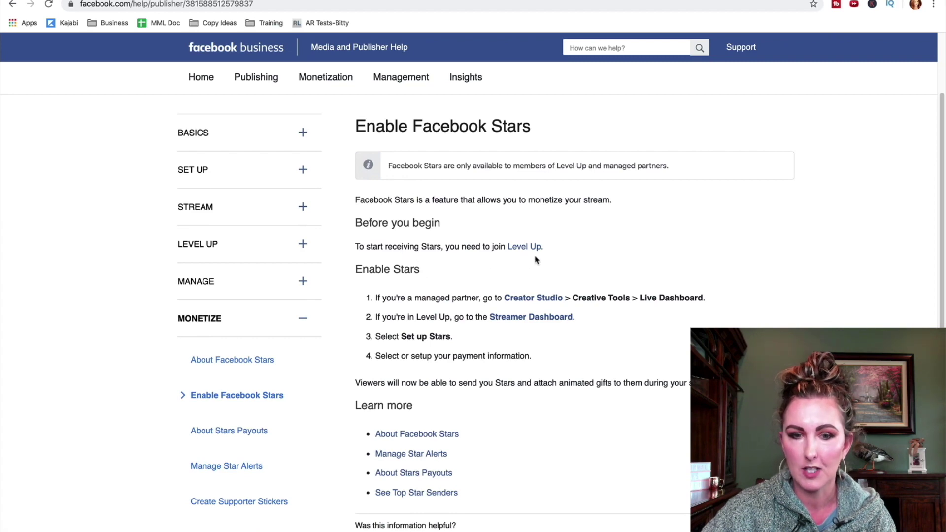
click(524, 246)
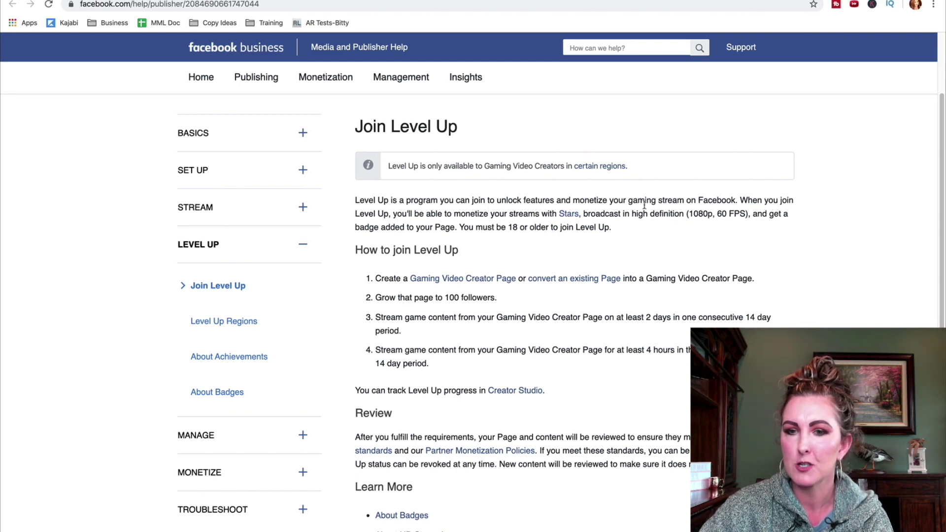
scroll(755, 266, down, 3)
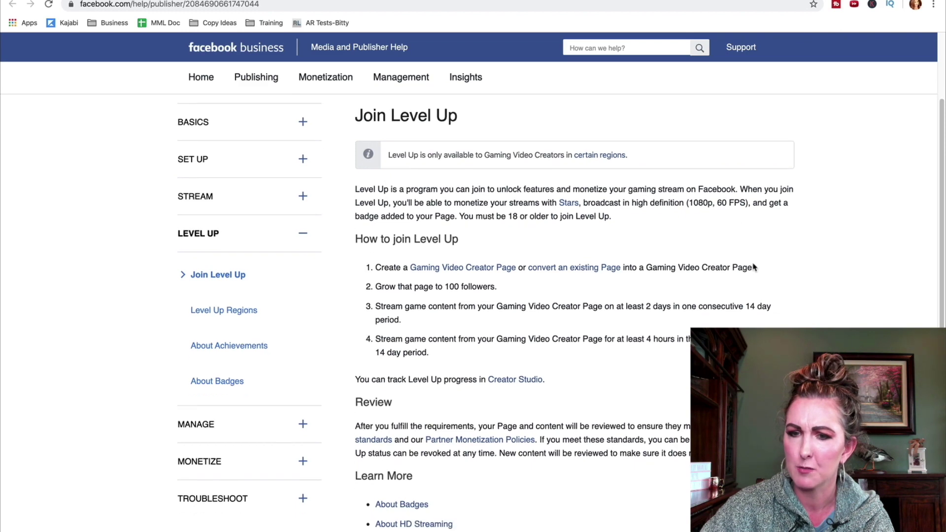